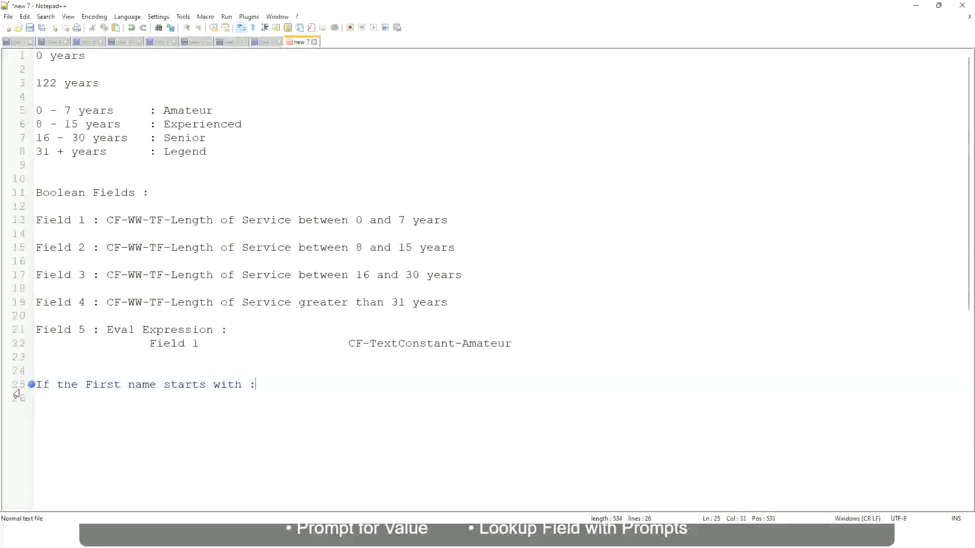
# Step: Complete the "If the First name starts with :" line with the range A - G and the outcome "A Listers"
pyautogui.write('A ')
pyautogui.write('- G')
pyautogui.write(': ')
pyautogui.write('A ll')
pyautogui.write('sters')
pyautogui.press('BackSpace')
pyautogui.hotkey('ctrl', 'Left')
pyautogui.write('""')
pyautogui.press('Right')
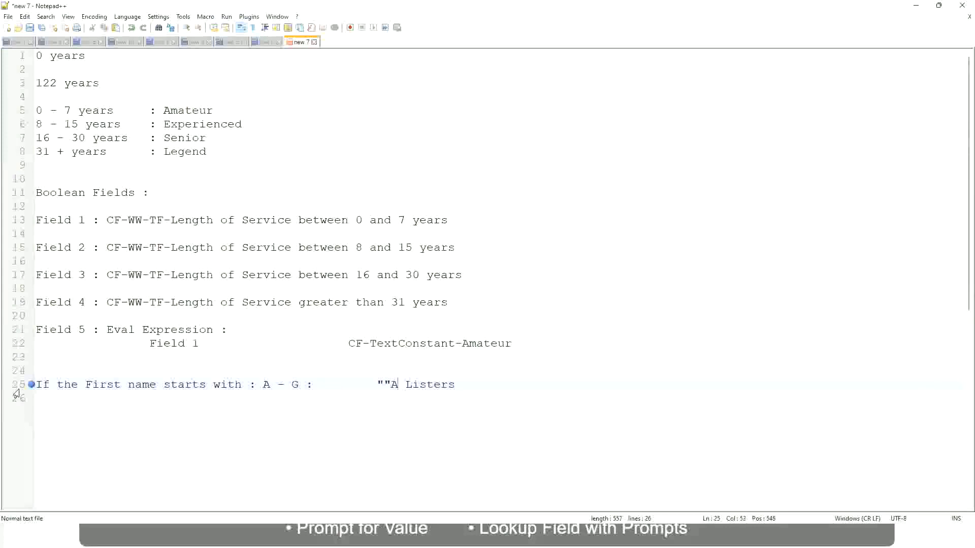
pyautogui.press('BackSpace')
pyautogui.press('End')
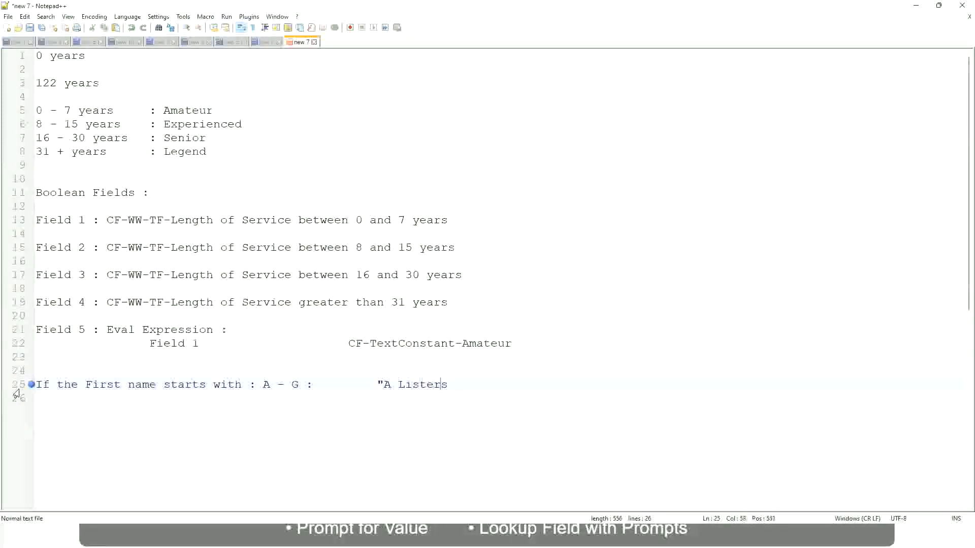
pyautogui.press('Return')
pyautogui.write('"')
# Step: Add a second rule line for the range H - P with the outcome "His Majesty", aligned under the first rule
pyautogui.press('Return')
pyautogui.write('H -')
pyautogui.write('P')
pyautogui.press('Tab')
pyautogui.press('Tab')
pyautogui.press('Tab')
pyautogui.press('Tab')
pyautogui.press('Tab')
pyautogui.press('Tab')
pyautogui.press('Tab')
pyautogui.press('Tab')
pyautogui.press('Tab')
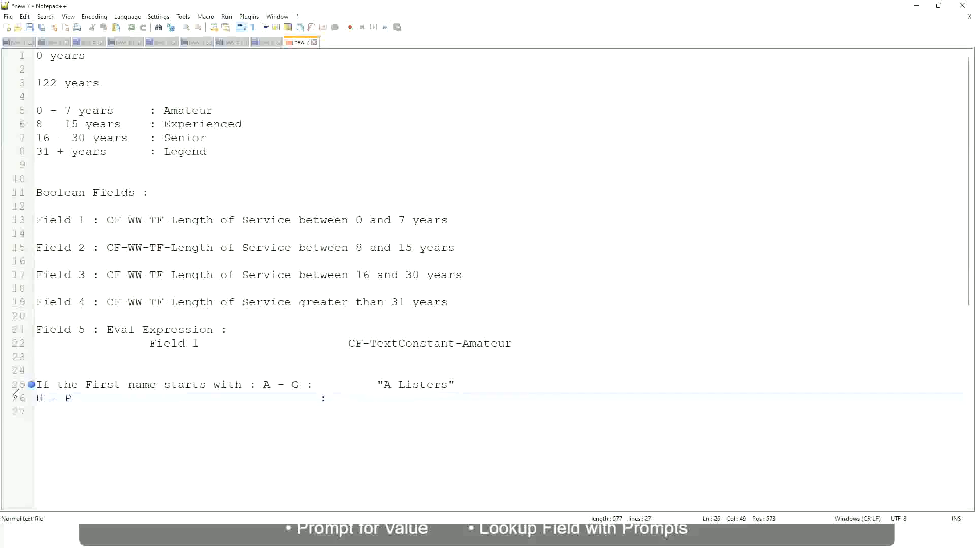
pyautogui.write('"His Majesty""')
pyautogui.press('BackSpace')
pyautogui.press('Return')
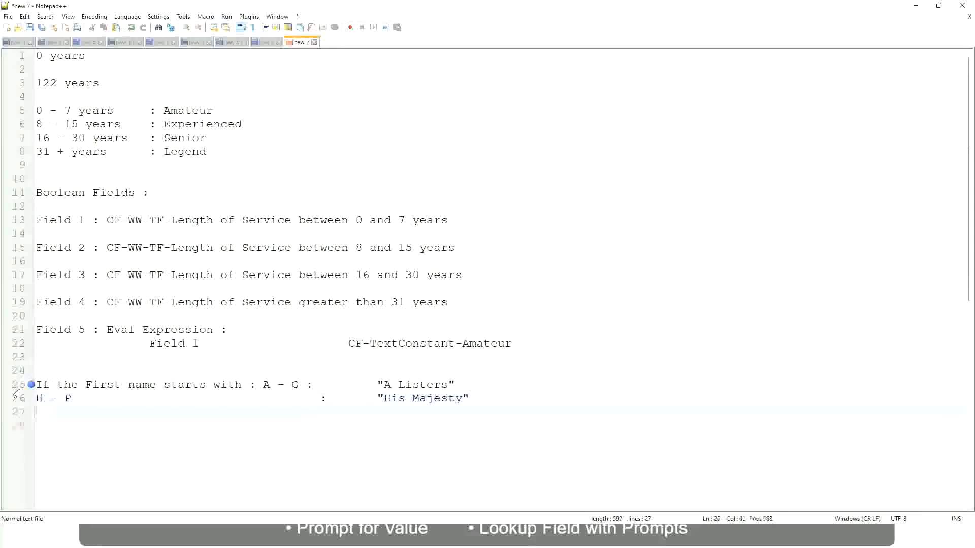
# Step: Add a third rule line for the range L - Z with the outcome "Lords", aligned under the others
pyautogui.write('L')
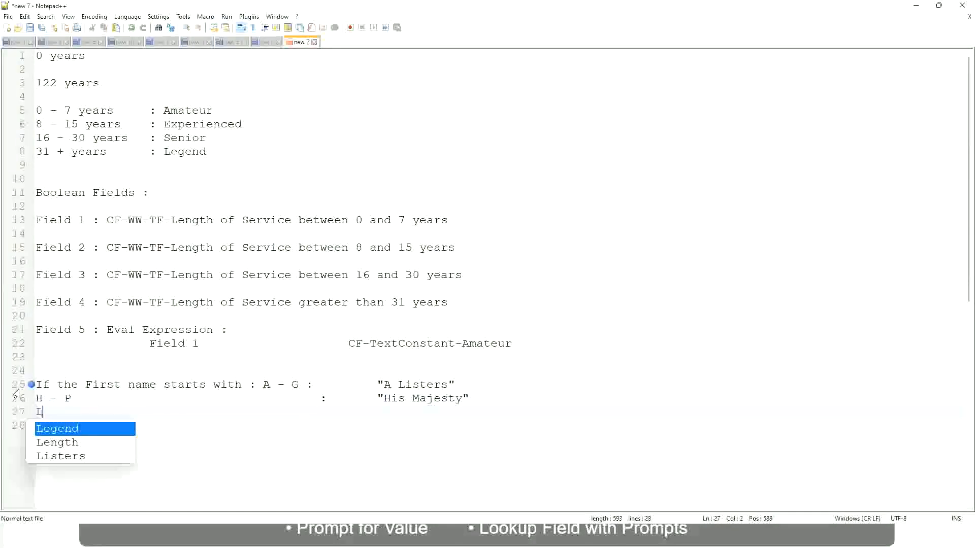
pyautogui.write(' - Z')
pyautogui.press('Tab')
pyautogui.press('Tab')
pyautogui.press('Tab')
pyautogui.press('Tab')
pyautogui.press('Tab')
pyautogui.press('Tab')
pyautogui.press('Tab')
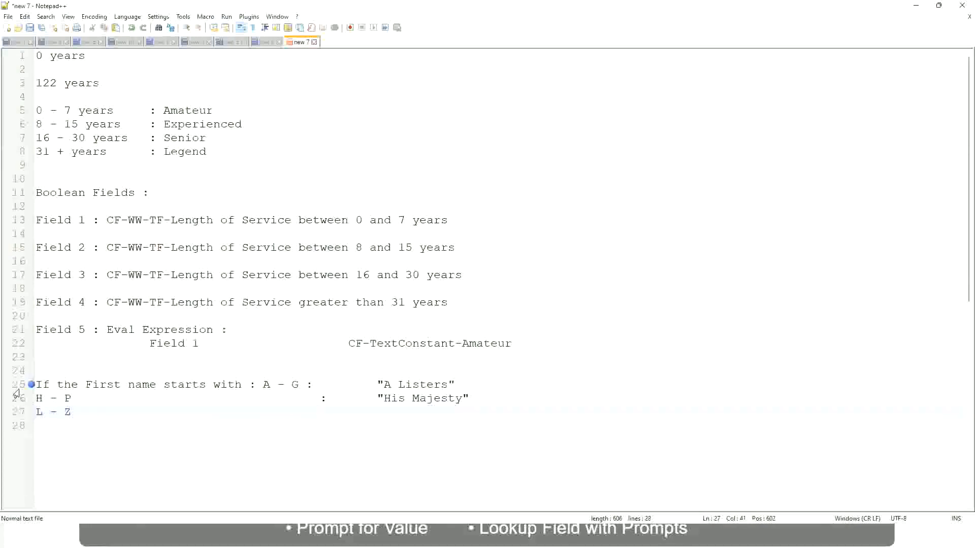
pyautogui.write(':')
pyautogui.press('Tab')
pyautogui.write('"Lords""')
pyautogui.press('BackSpace')
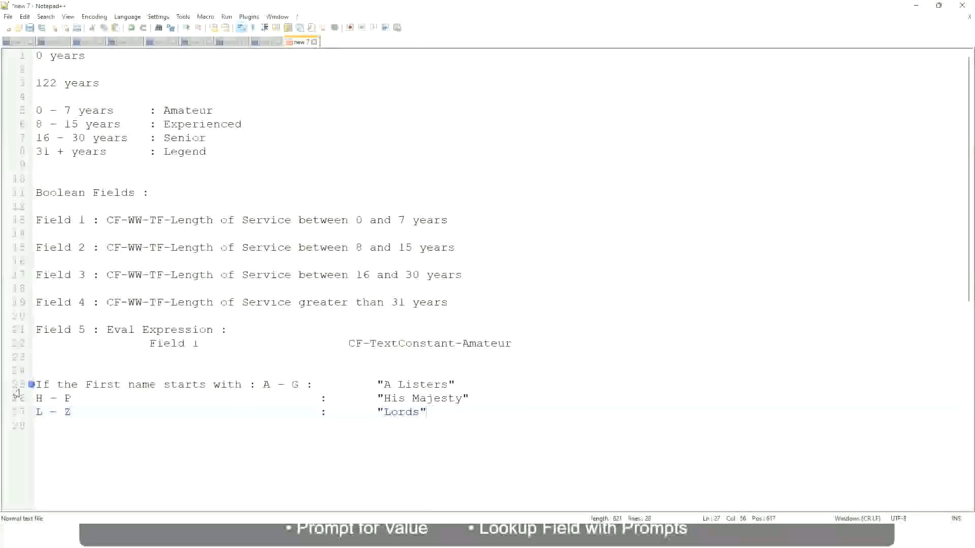
pyautogui.press('Right')
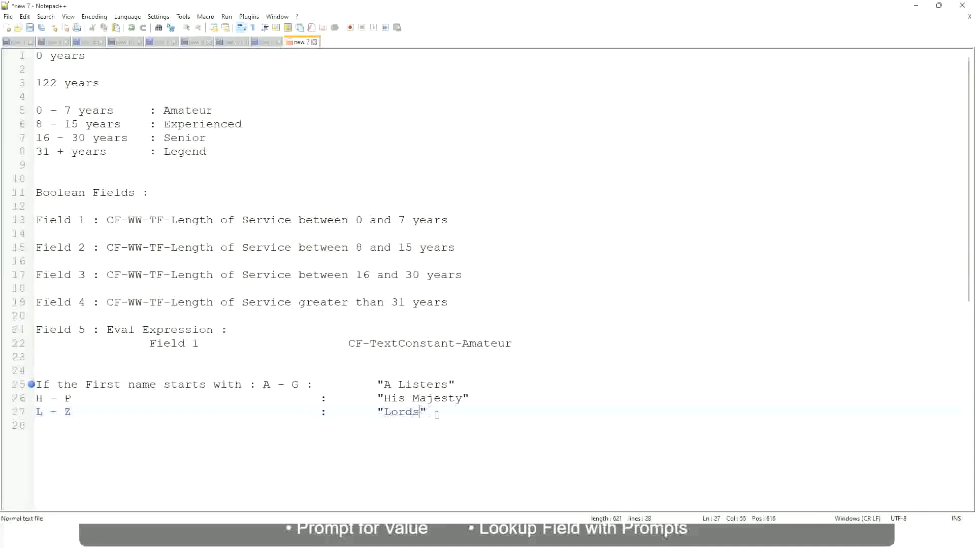
pyautogui.moveTo(423, 412); pyautogui.dragTo(464, 385)
pyautogui.click(401, 384)
pyautogui.click(440, 399)
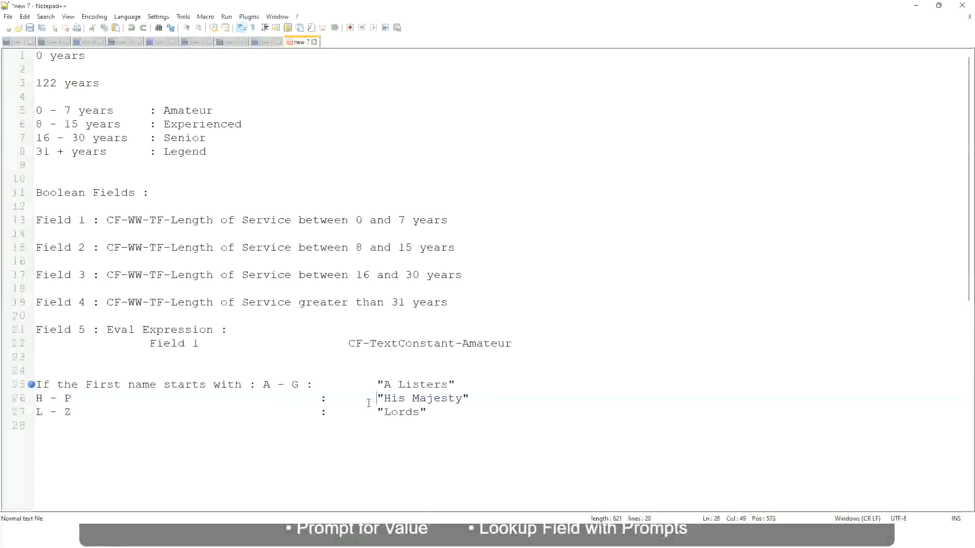
# Step: Replace all three first-name rule lines with a single new line starting with "If"
pyautogui.moveTo(444, 421); pyautogui.dragTo(34, 386)
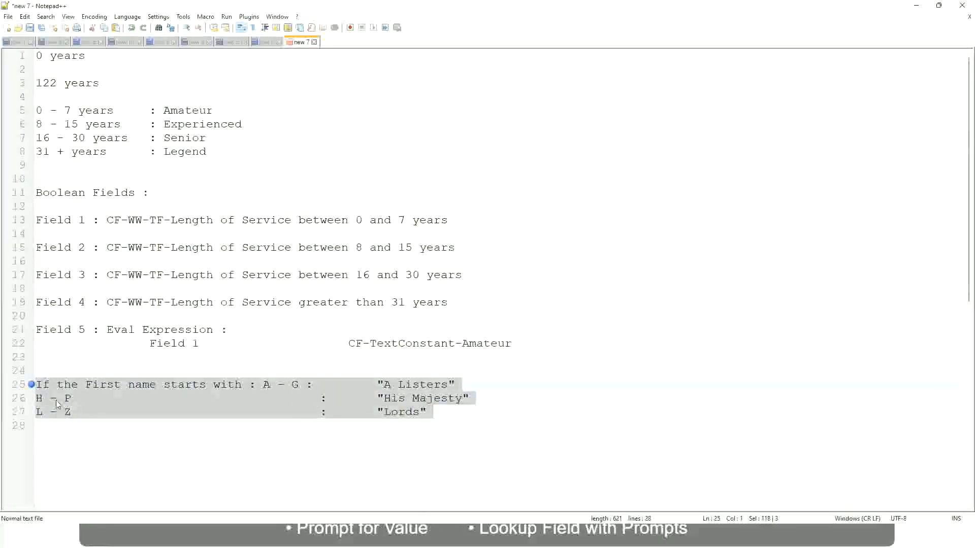
pyautogui.write('If')
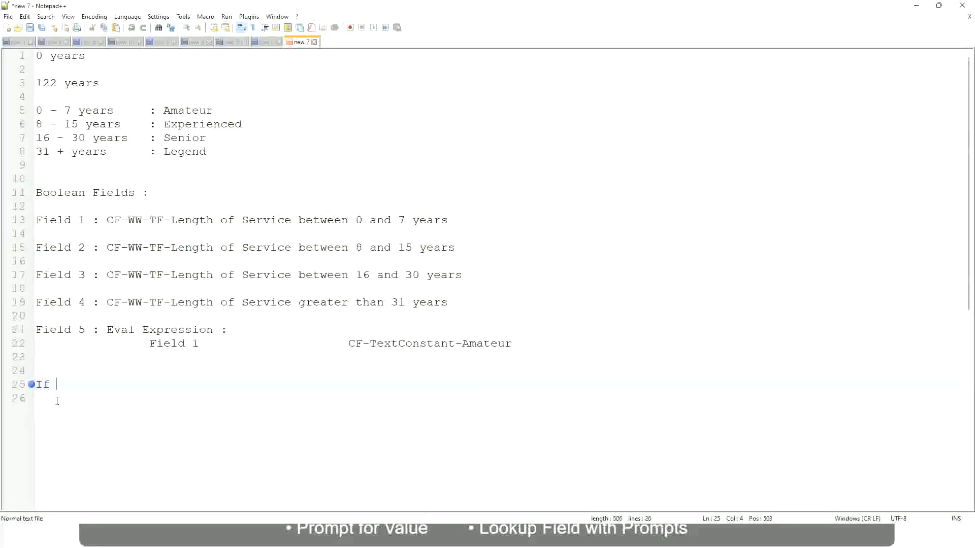
pyautogui.write(' Prior E')
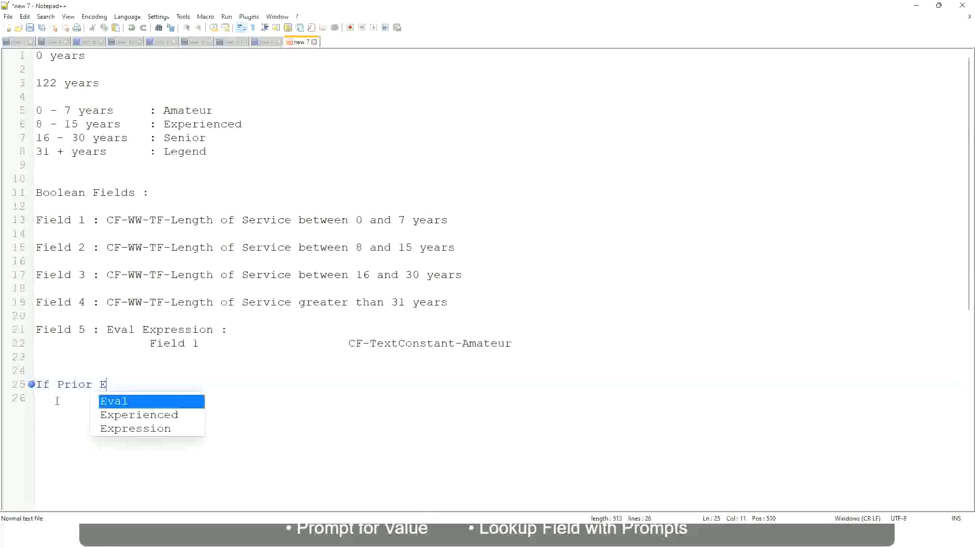
pyautogui.write('xperience')
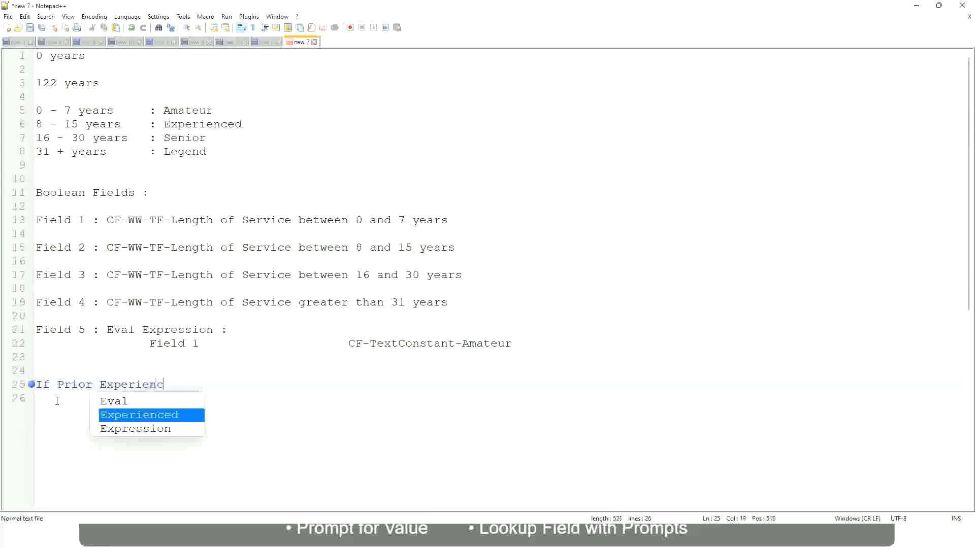
pyautogui.press('BackSpace')
pyautogui.press('BackSpace')
pyautogui.press('BackSpace')
pyautogui.press('BackSpace')
pyautogui.press('BackSpace')
pyautogui.press('BackSpace')
pyautogui.press('BackSpace')
pyautogui.press('BackSpace')
pyautogui.press('BackSpace')
pyautogui.press('BackSpace')
pyautogui.press('BackSpace')
pyautogui.press('BackSpace')
pyautogui.press('BackSpace')
pyautogui.press('BackSpace')
pyautogui.press('BackSpace')
pyautogui.press('BackSpace')
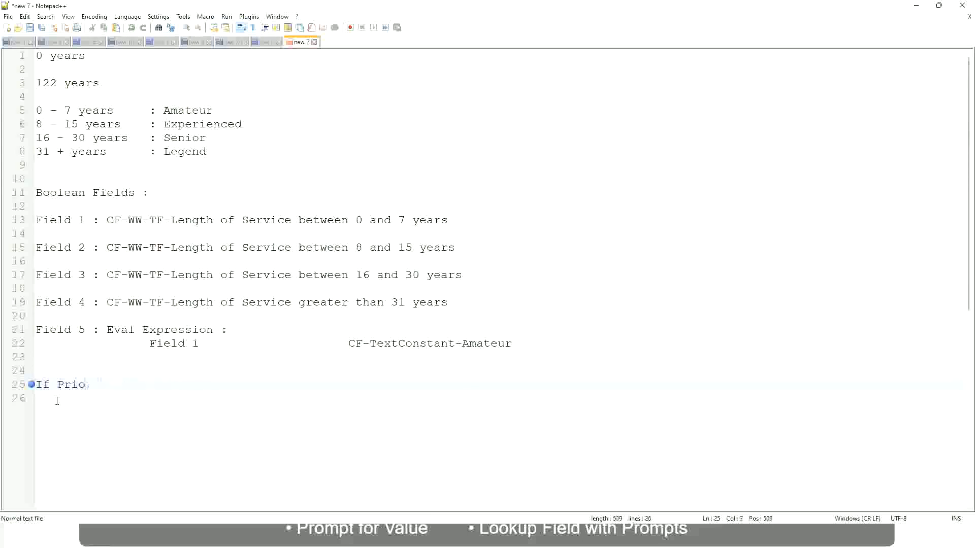
pyautogui.write('Job Profile is ')
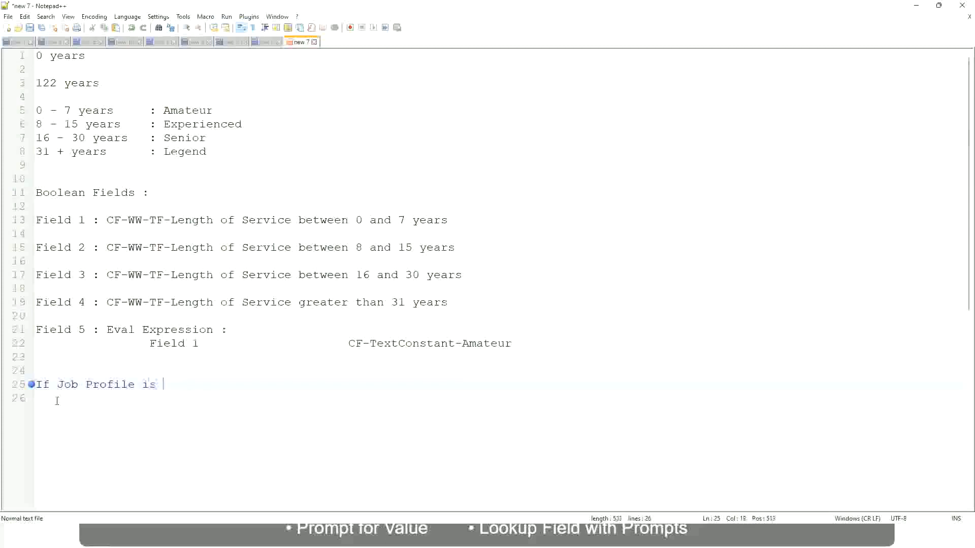
pyautogui.write(': Manager')
pyautogui.press('BackSpace')
pyautogui.press('BackSpace')
pyautogui.press('BackSpace')
pyautogui.press('BackSpace')
pyautogui.press('BackSpace')
pyautogui.press('BackSpace')
pyautogui.press('BackSpace')
pyautogui.press('BackSpace')
pyautogui.press('BackSpace')
pyautogui.press('BackSpace')
pyautogui.press('BackSpace')
pyautogui.press('BackSpace')
pyautogui.press('BackSpace')
pyautogui.press('BackSpace')
pyautogui.press('BackSpace')
pyautogui.press('BackSpace')
pyautogui.press('BackSpace')
pyautogui.press('BackSpace')
pyautogui.press('BackSpace')
pyautogui.press('BackSpace')
# Step: Complete the line as "If Management Level is Manager or Above" with the outcome "Proposed Allowance Plan : Car Allowance" spaced to its right
pyautogui.write('Manage')
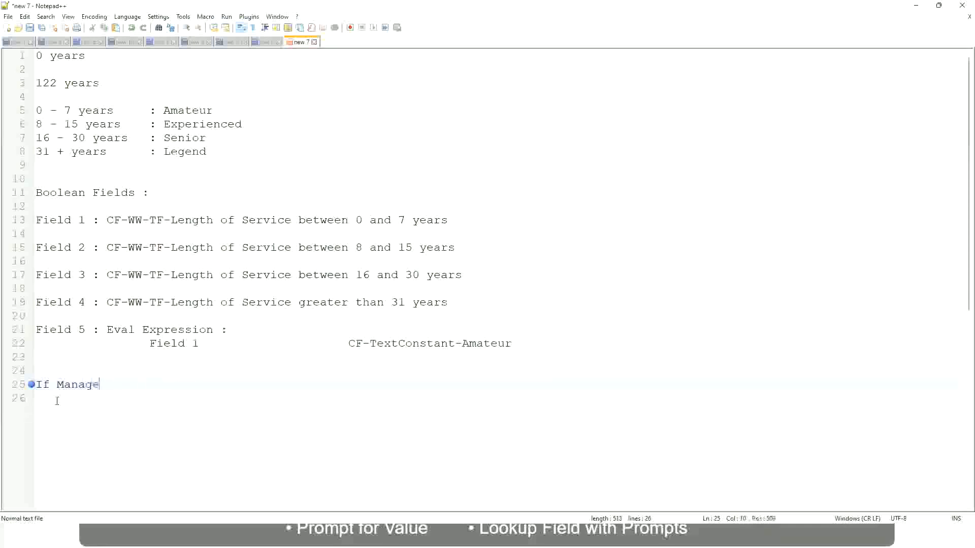
pyautogui.write('ment Level is Manager ')
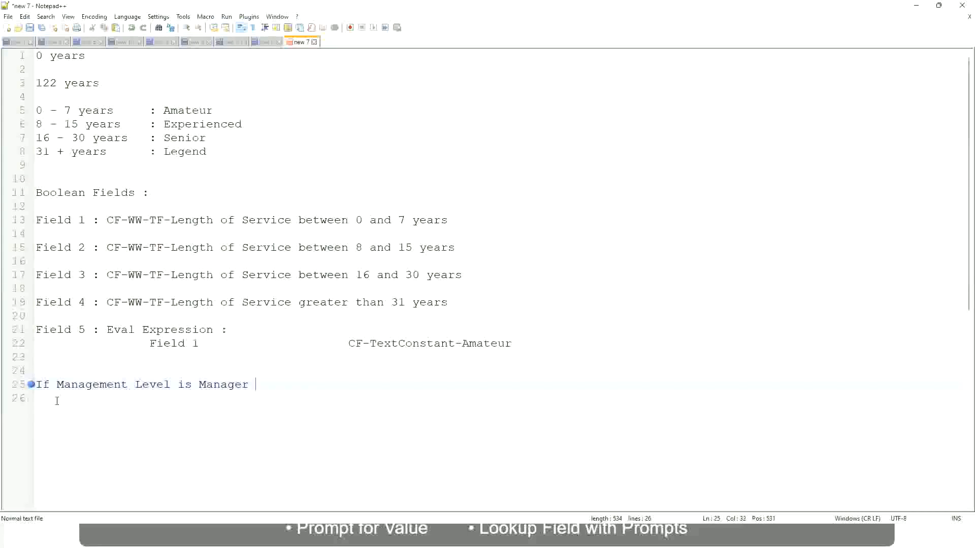
pyautogui.write('or Above')
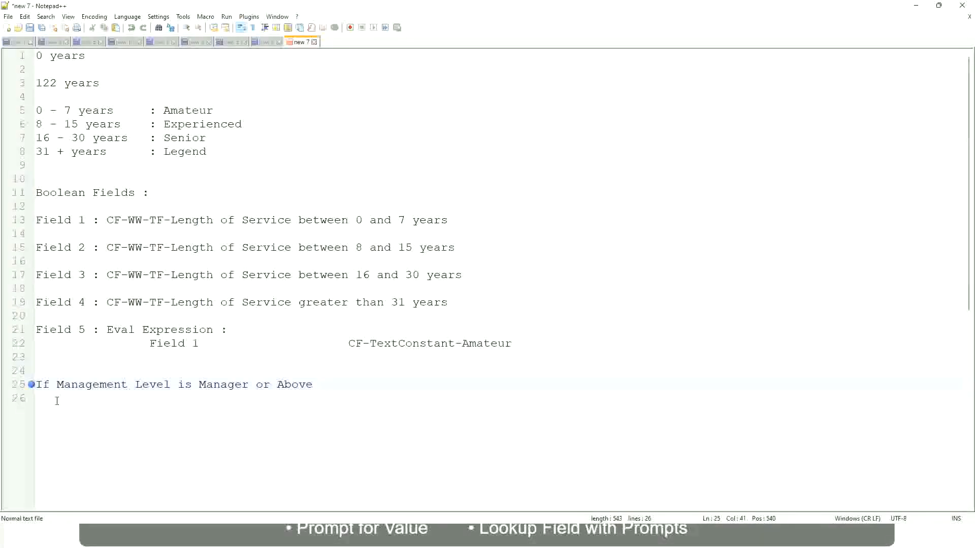
pyautogui.press('Tab')
pyautogui.press('Tab')
pyautogui.press('Tab')
pyautogui.press('Tab')
pyautogui.write('Proposed')
pyautogui.write('Allowance ')
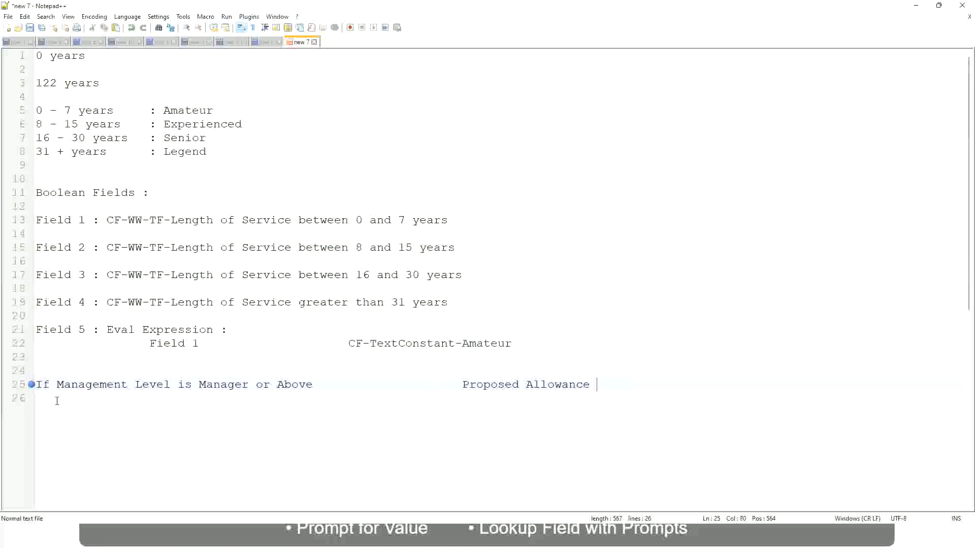
pyautogui.write('Plan')
pyautogui.write(': Car Allowance')
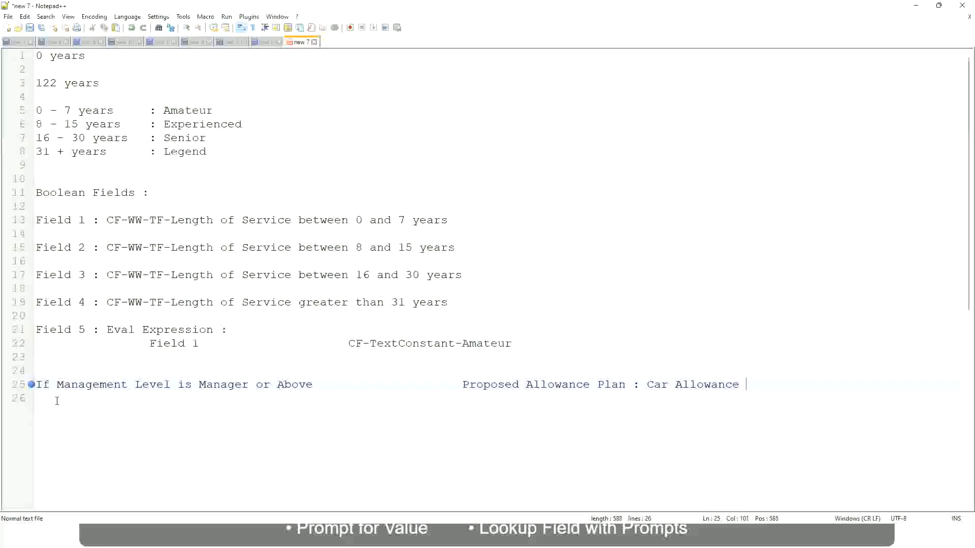
# Step: Start a second rule line with "If Management Level is" and remove "or Above" from the Manager rule
pyautogui.press('Return')
pyautogui.write('If Management Level is')
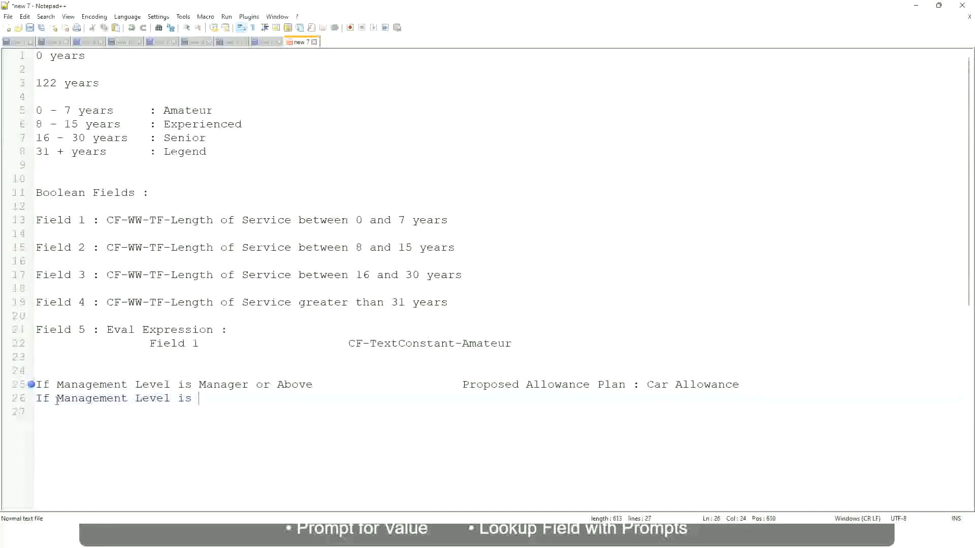
pyautogui.press('Up')
pyautogui.press('Right')
pyautogui.press('Right')
pyautogui.press('Right')
pyautogui.press('Right')
pyautogui.press('Right')
pyautogui.press('Right')
pyautogui.hotkey('shift', 'Right')
pyautogui.hotkey('shift', 'Right')
pyautogui.hotkey('shift', 'Right')
pyautogui.hotkey('shift', 'Right')
pyautogui.hotkey('shift', 'Right')
pyautogui.hotkey('shift', 'Right')
pyautogui.hotkey('shift', 'Right')
pyautogui.hotkey('shift', 'Right')
pyautogui.hotkey('shift', 'Right')
pyautogui.press('Delete')
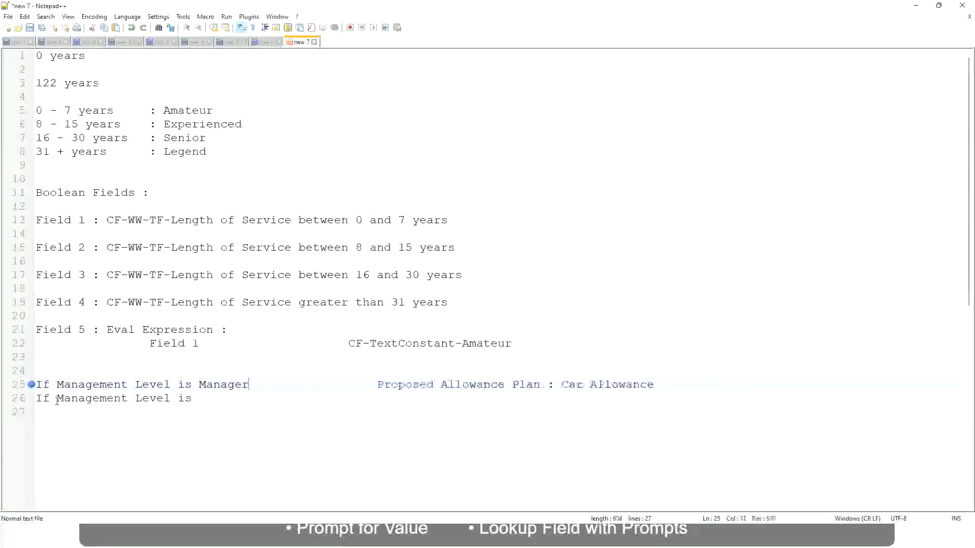
# Step: Complete the second rule with the level Director and the outcome "Executive Allowance"
pyautogui.press('Down')
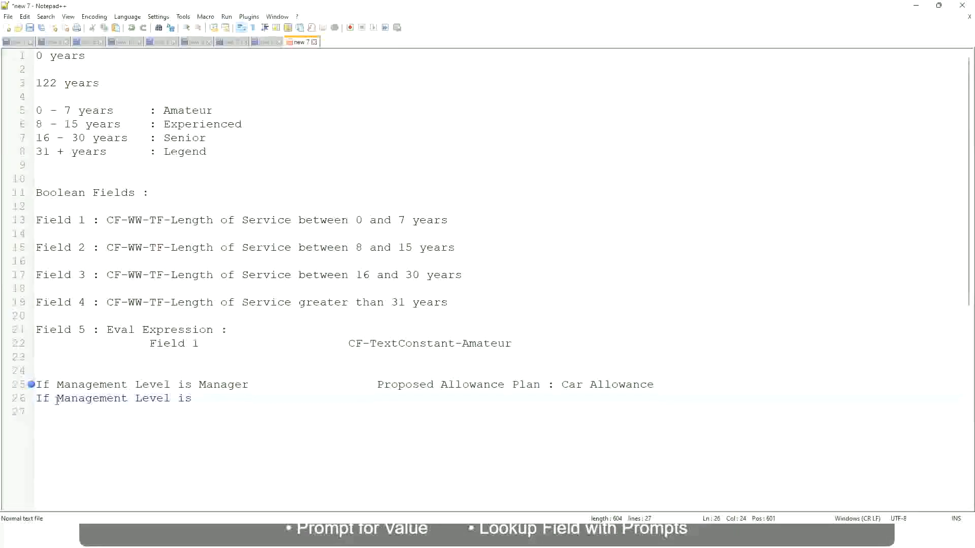
pyautogui.write('Director')
pyautogui.press('Tab')
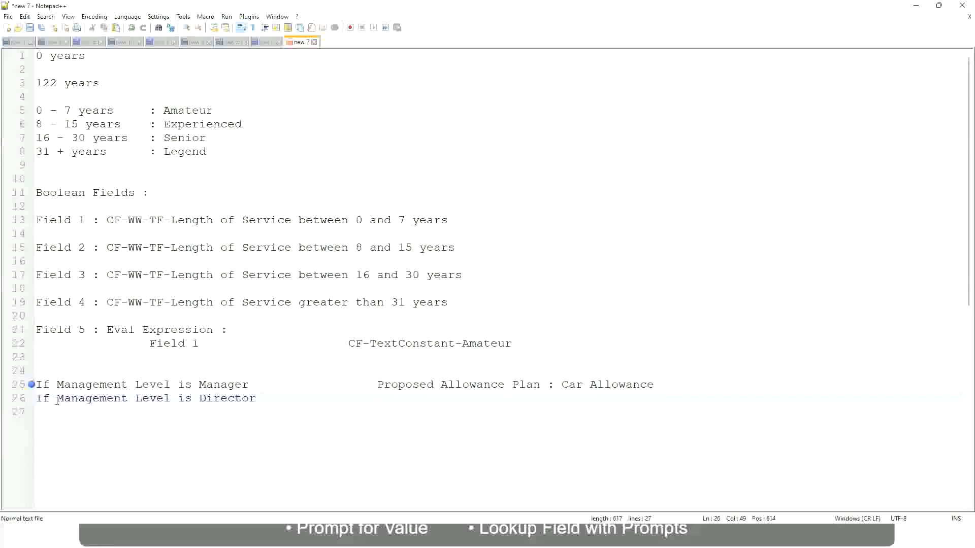
pyautogui.write('Executive ')
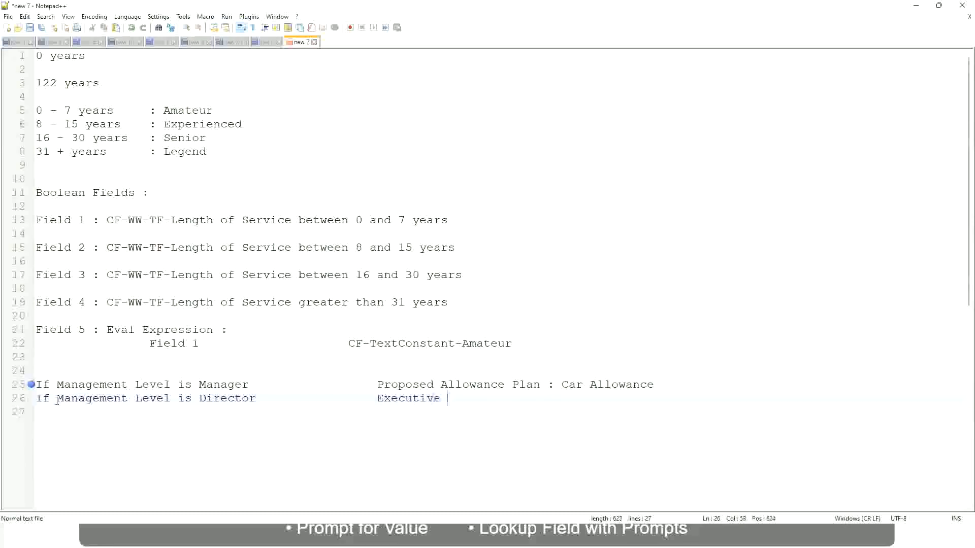
pyautogui.write('Allowance')
pyautogui.press('Return')
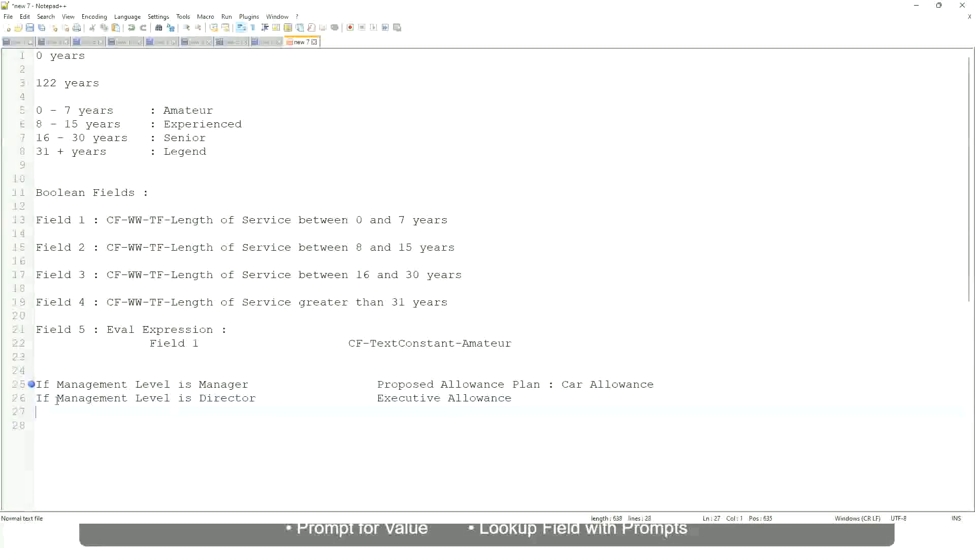
# Step: Add a third rule line "If Management Level is CEO" with the outcome "CEO Allowance", aligned with the rules above
pyautogui.write('If Management')
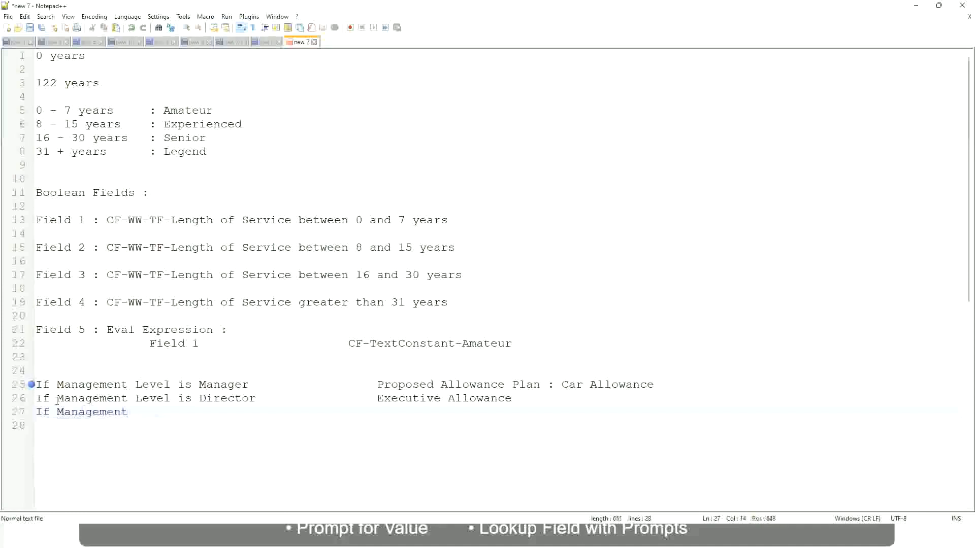
pyautogui.write(' Level is')
pyautogui.press('BackSpace')
pyautogui.press('BackSpace')
pyautogui.press('BackSpace')
pyautogui.write('le')
pyautogui.press('BackSpace')
pyautogui.press('BackSpace')
pyautogui.write('Le')
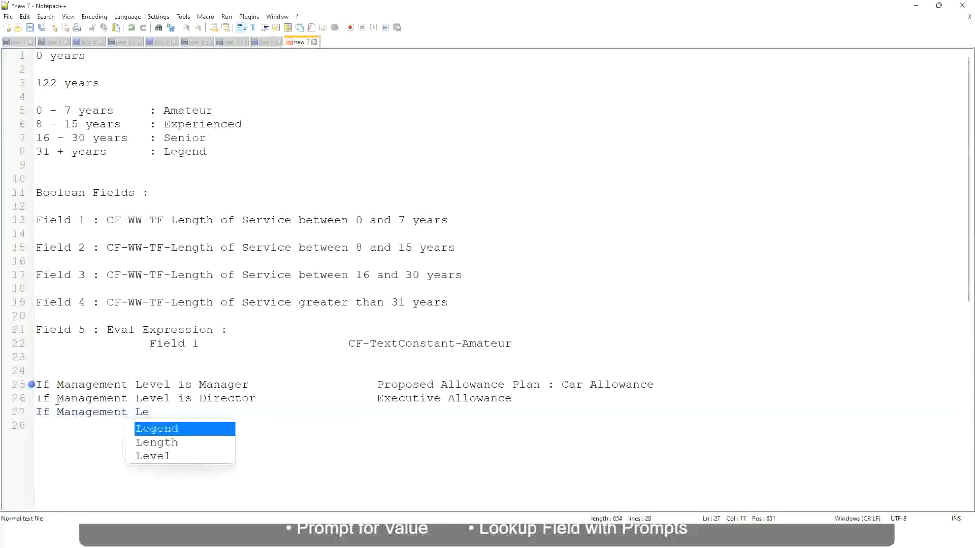
pyautogui.press('Down')
pyautogui.press('Down')
pyautogui.press('Return')
pyautogui.write('is ')
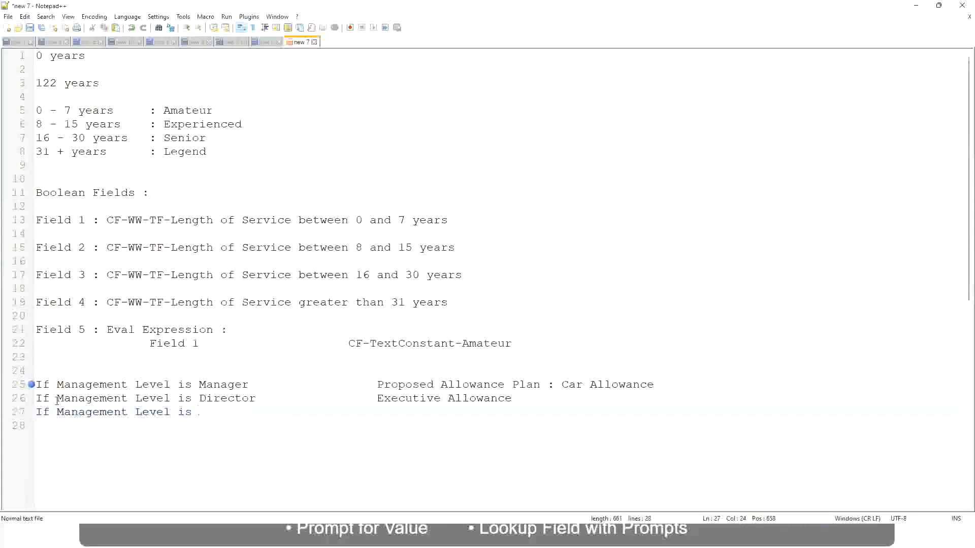
pyautogui.write('CEO')
pyautogui.press('Tab')
pyautogui.press('Tab')
pyautogui.write('CEO Allowance')
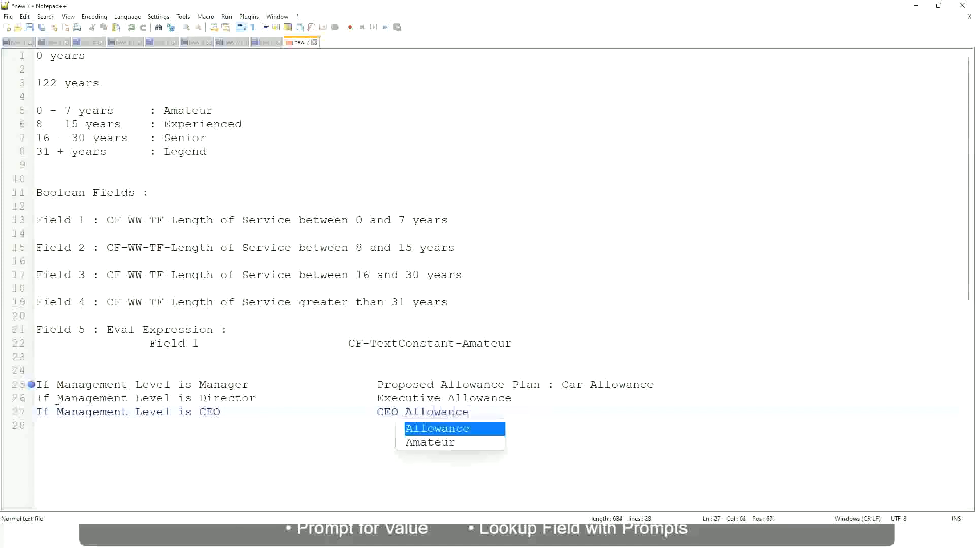
pyautogui.press('Escape')
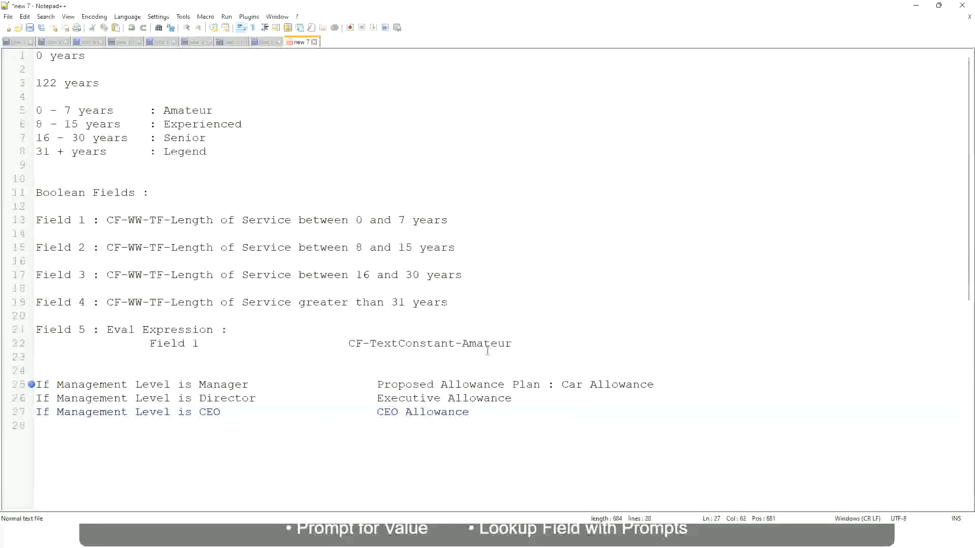
pyautogui.click(562, 384)
pyautogui.moveTo(562, 384); pyautogui.dragTo(655, 382)
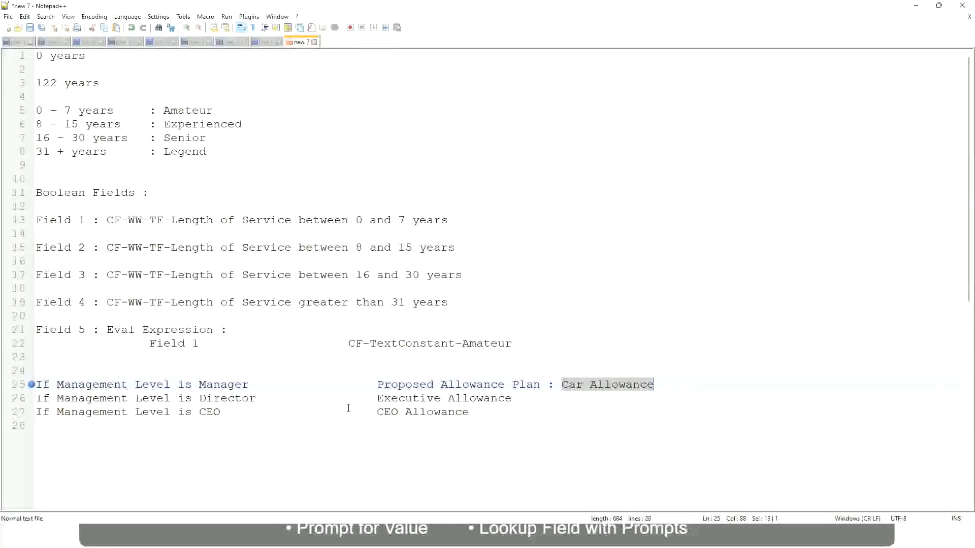
pyautogui.click(456, 384)
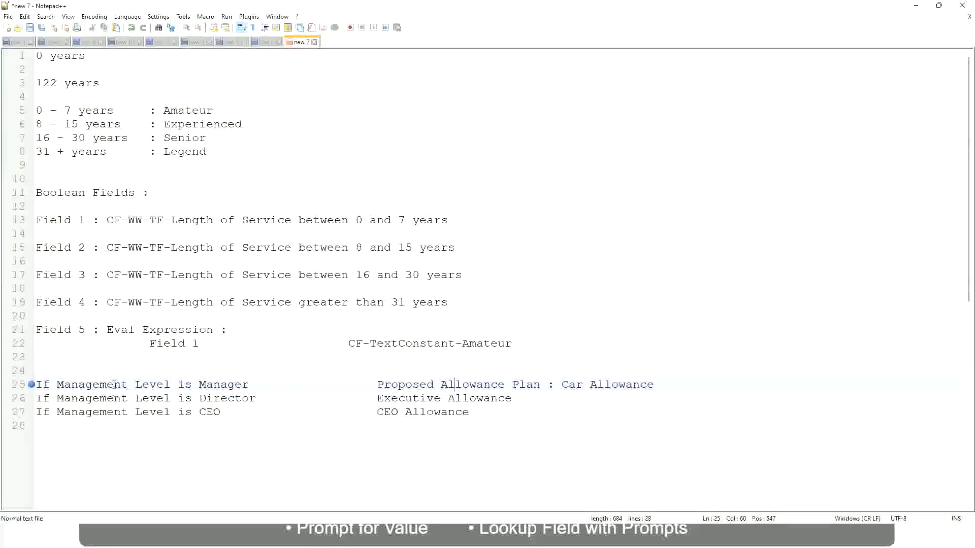
pyautogui.click(199, 385)
# Step: Replace the outcome of the Manager rule with "First Line Manager"
pyautogui.moveTo(379, 385); pyautogui.dragTo(668, 381)
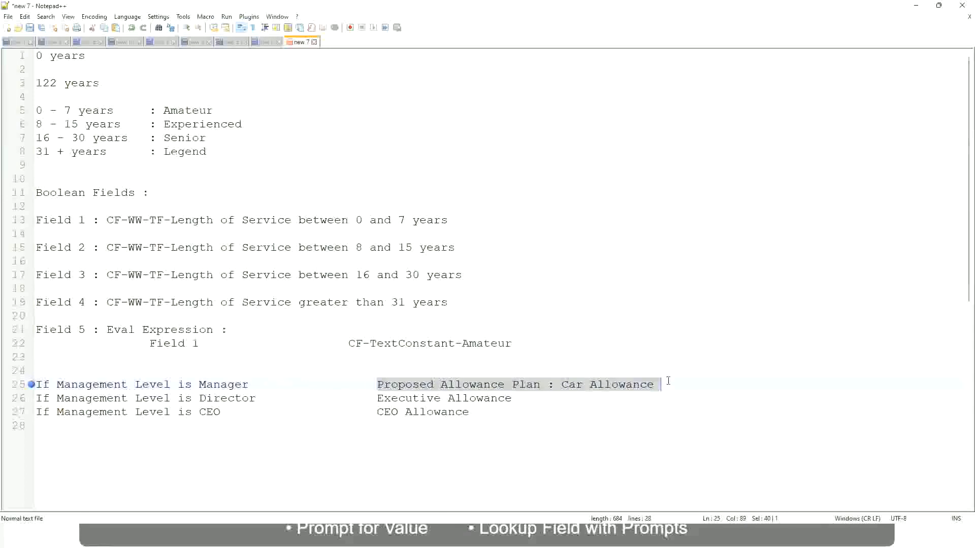
pyautogui.write('Managers')
pyautogui.press('BackSpace')
pyautogui.press('BackSpace')
pyautogui.press('BackSpace')
pyautogui.press('BackSpace')
pyautogui.press('BackSpace')
pyautogui.press('BackSpace')
pyautogui.press('BackSpace')
pyautogui.press('BackSpace')
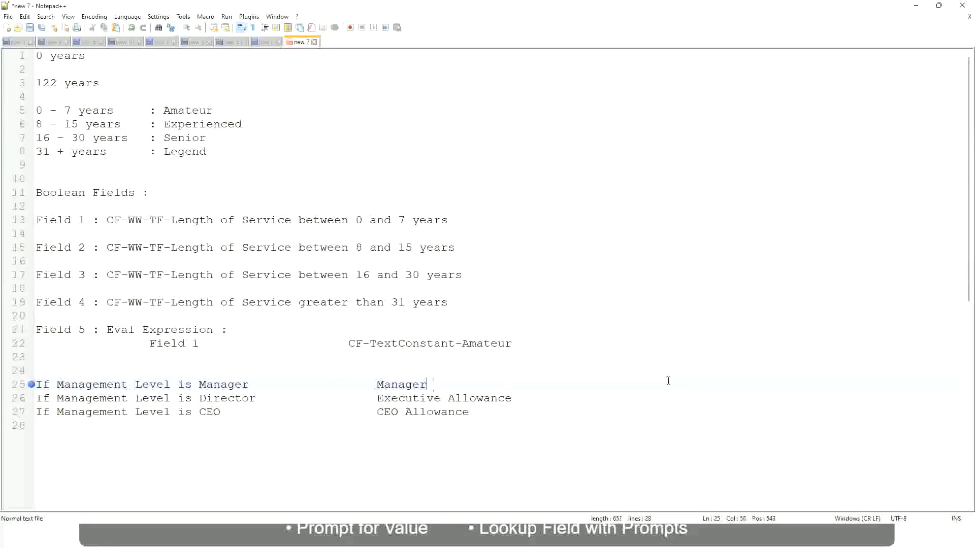
pyautogui.write('First Line Ma')
pyautogui.write('nager')
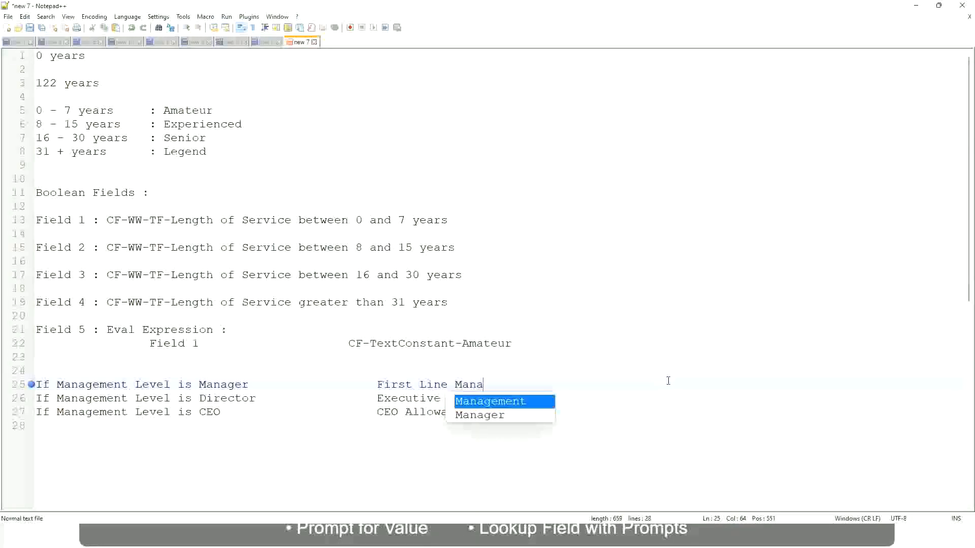
# Step: Insert "Name of the" before "First Line Manager" in the Manager rule's outcome
pyautogui.press('Left')
pyautogui.press('Left')
pyautogui.press('Left')
pyautogui.press('Left')
pyautogui.press('Left')
pyautogui.press('Left')
pyautogui.press('Left')
pyautogui.press('Left')
pyautogui.press('Left')
pyautogui.press('Left')
pyautogui.press('Left')
pyautogui.press('Left')
pyautogui.press('Left')
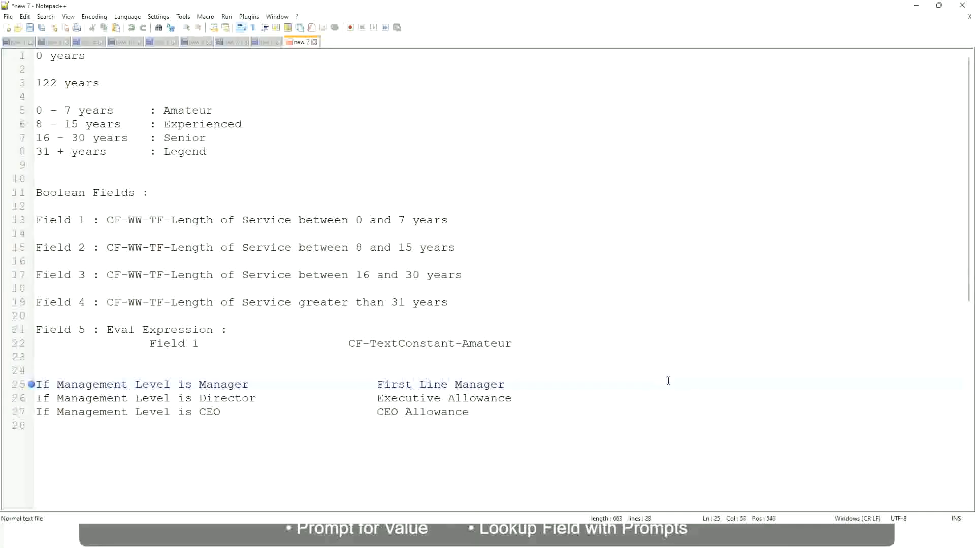
pyautogui.write('Name of the')
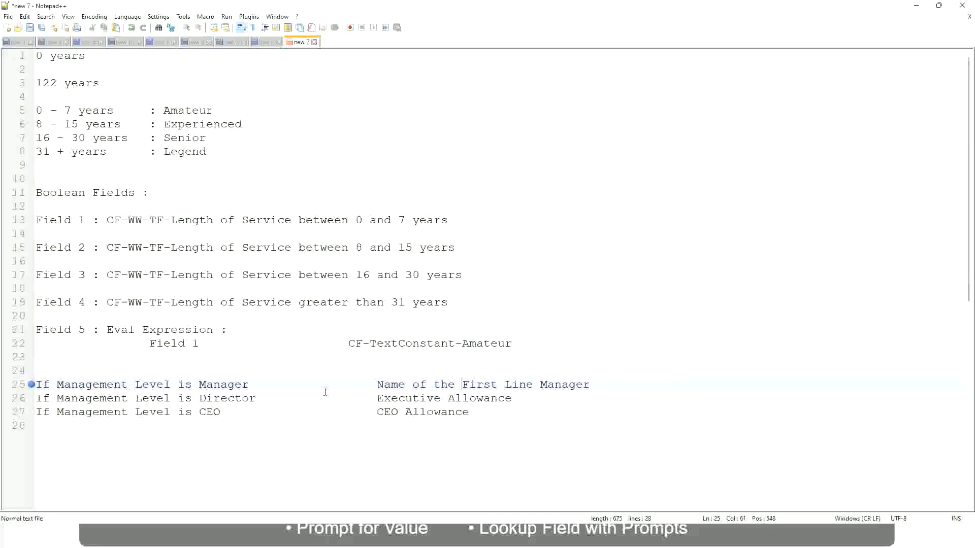
# Step: Replace the Director rule's outcome "Executive Allowance" with the opening words "Name of"
pyautogui.click(376, 398)
pyautogui.moveTo(397, 398); pyautogui.dragTo(510, 398)
pyautogui.write('Name')
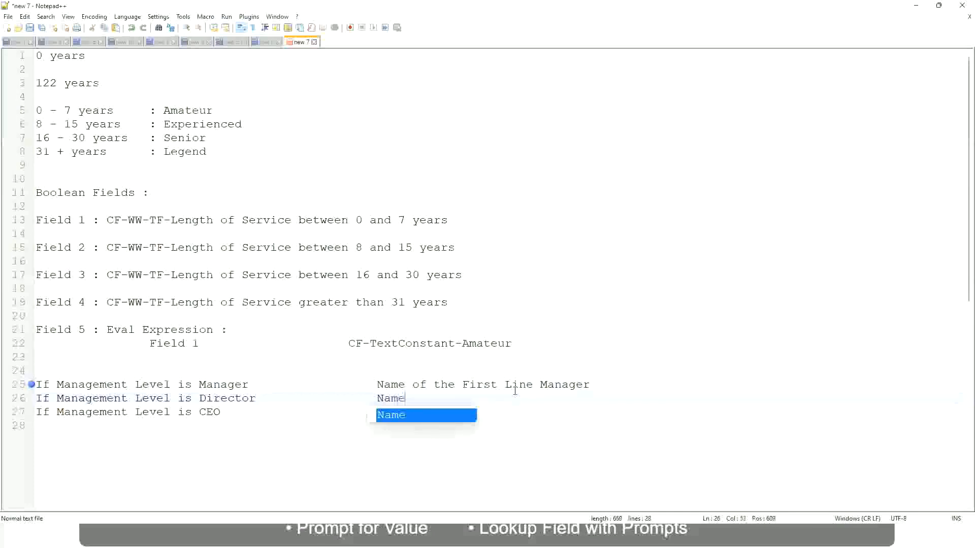
pyautogui.write(' of ')
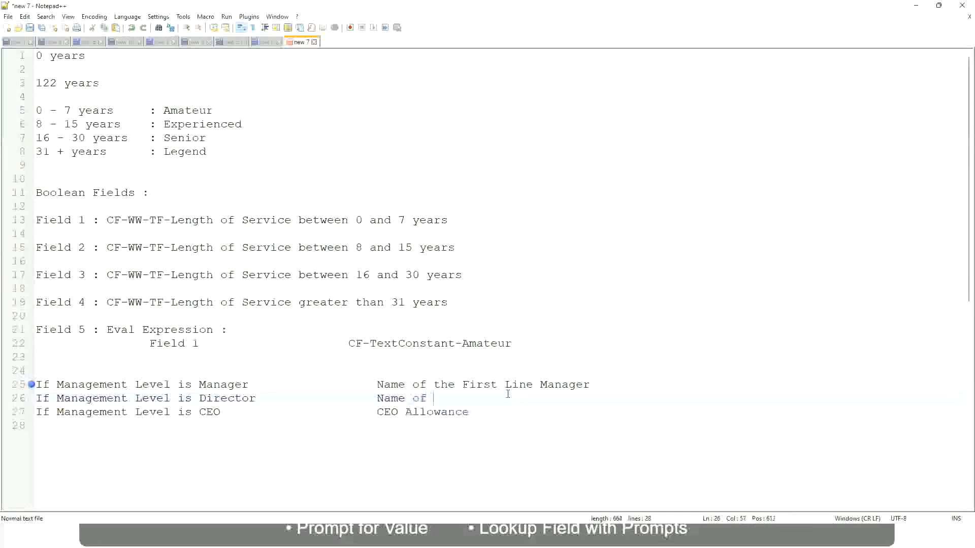
pyautogui.write('First')
pyautogui.press('BackSpace')
pyautogui.press('BackSpace')
pyautogui.press('BackSpace')
pyautogui.press('BackSpace')
pyautogui.press('BackSpace')
pyautogui.press('BackSpace')
# Step: Change "First" to "Second" in the Manager rule's outcome and complete the Director rule's outcome as "Name of Manager"
pyautogui.doubleClick(478, 385)
pyautogui.write('Second')
pyautogui.press('BackSpace')
pyautogui.write('Manager')
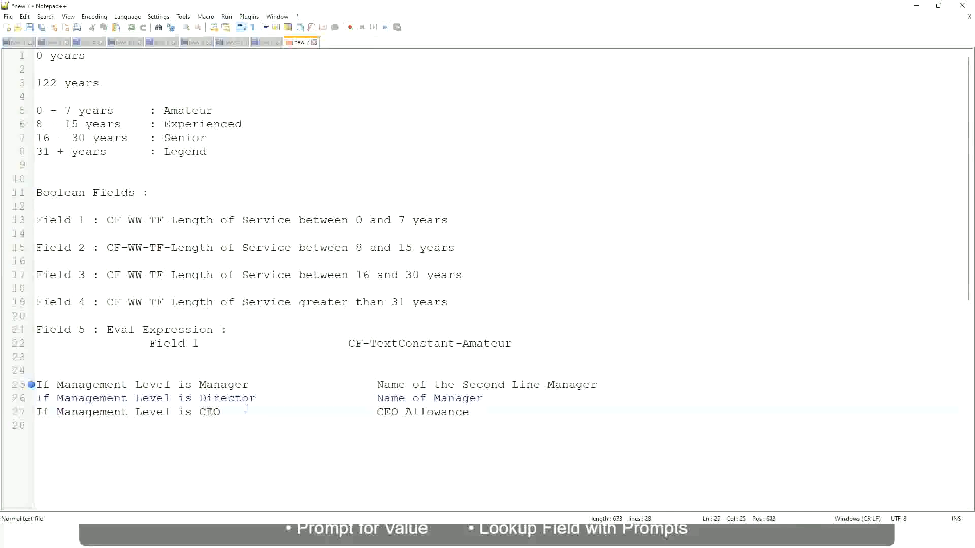
# Step: Replace the CEO rule's outcome with "name of CEO/Himself/Herself"
pyautogui.moveTo(377, 411); pyautogui.dragTo(482, 412)
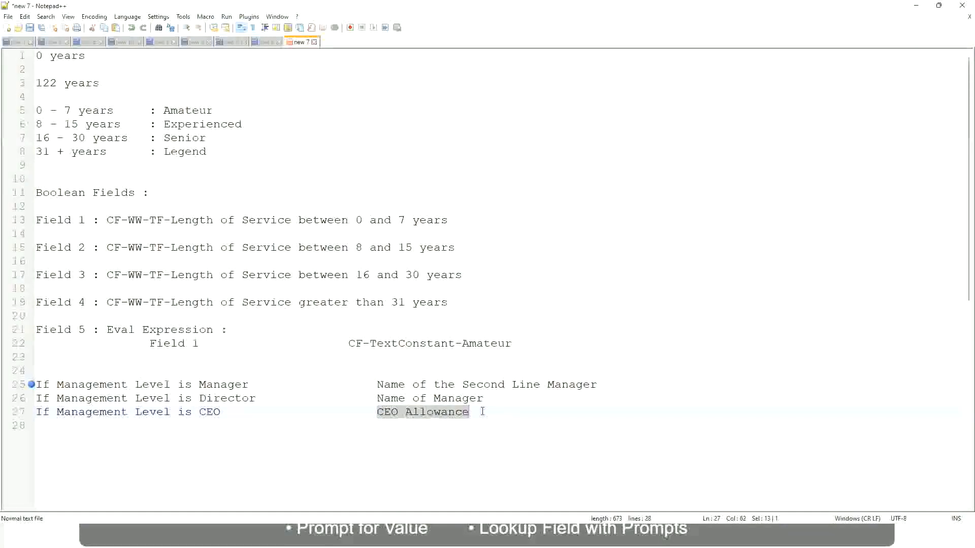
pyautogui.write('name of CEO ')
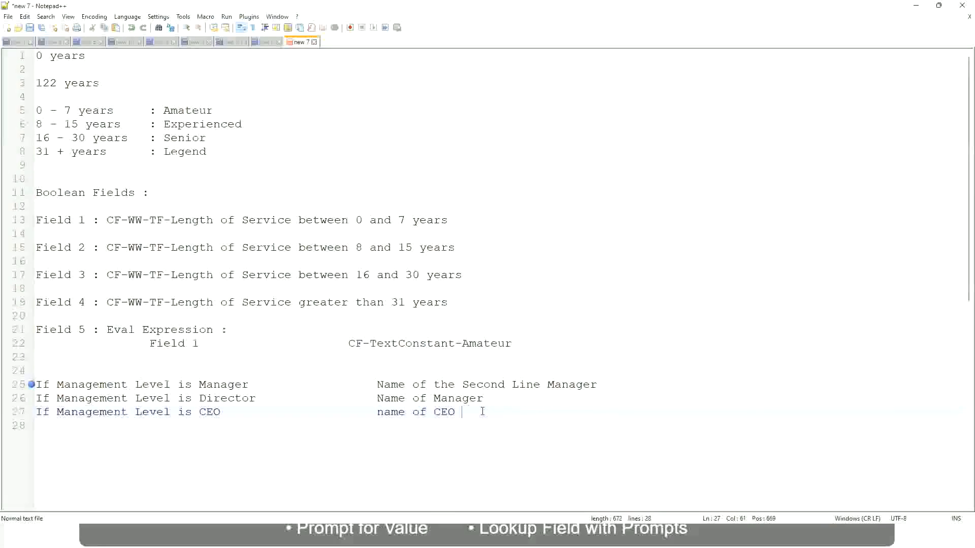
pyautogui.write('/Himself/Herself')
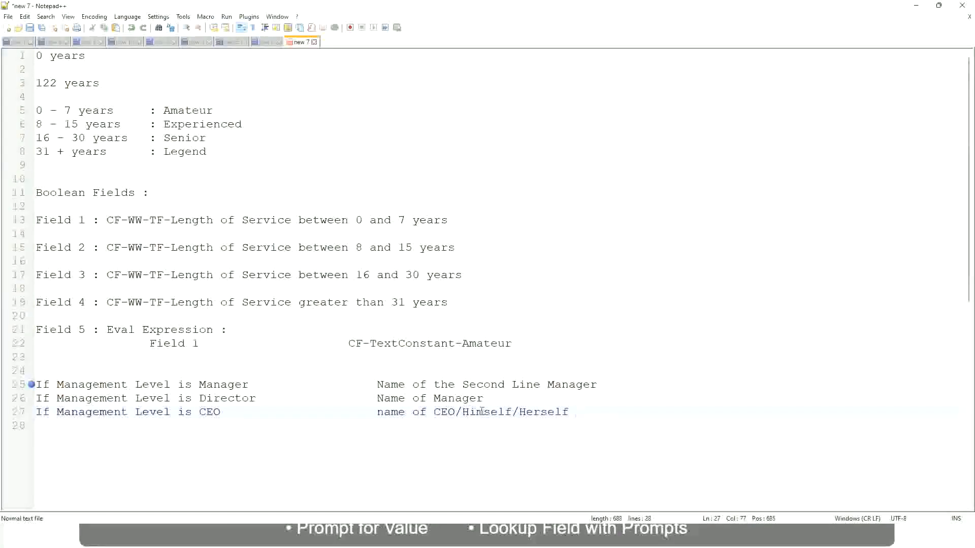
# Step: Review the Manager, Director and CEO rules together with the outcome assigned to each level
pyautogui.click(350, 413)
pyautogui.click(148, 386)
pyautogui.click(227, 386)
pyautogui.click(199, 398)
pyautogui.click(240, 398)
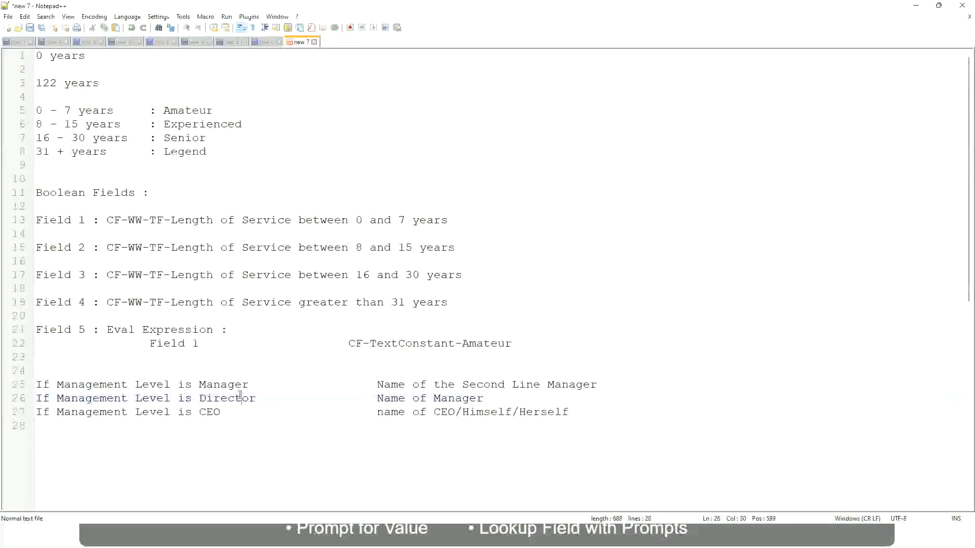
pyautogui.click(485, 399)
pyautogui.click(219, 399)
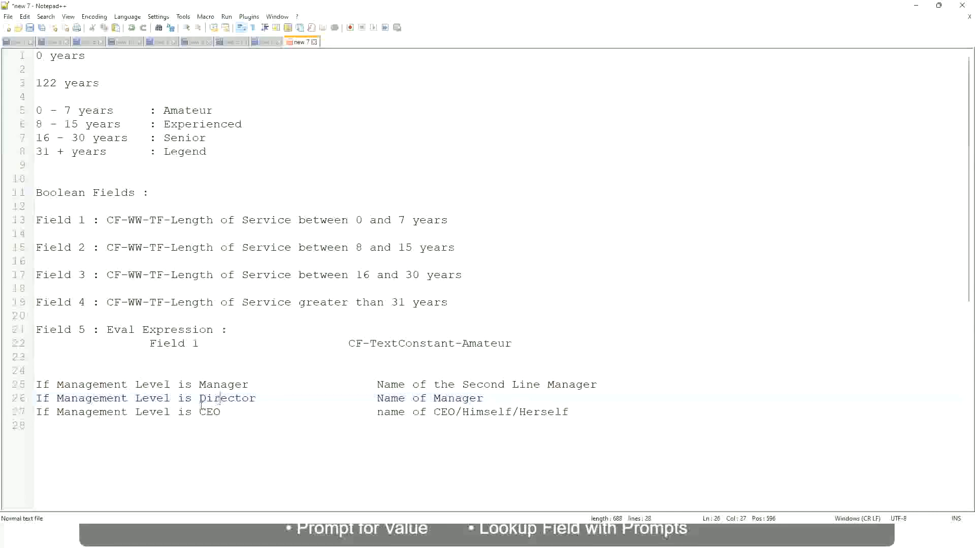
pyautogui.click(211, 413)
pyautogui.click(456, 415)
pyautogui.click(573, 411)
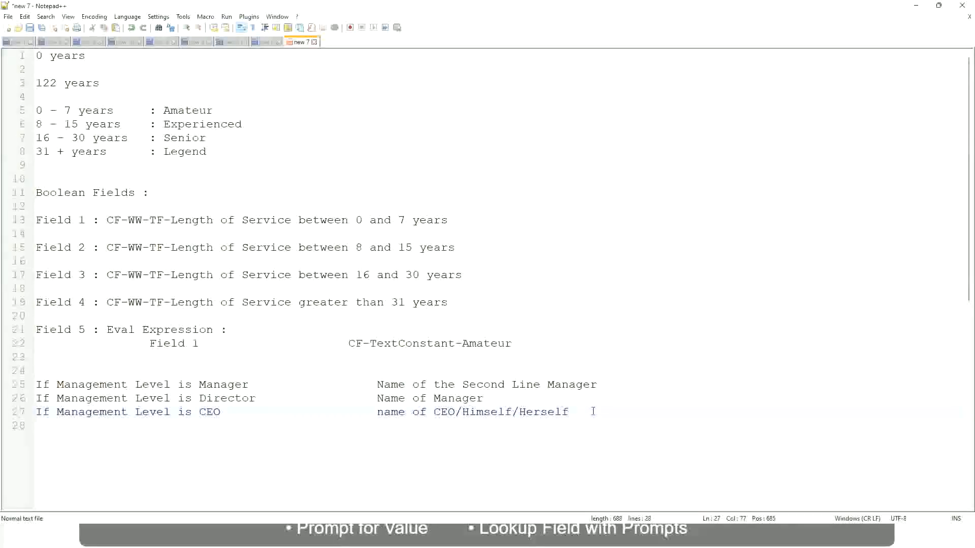
pyautogui.moveTo(576, 412); pyautogui.dragTo(34, 384)
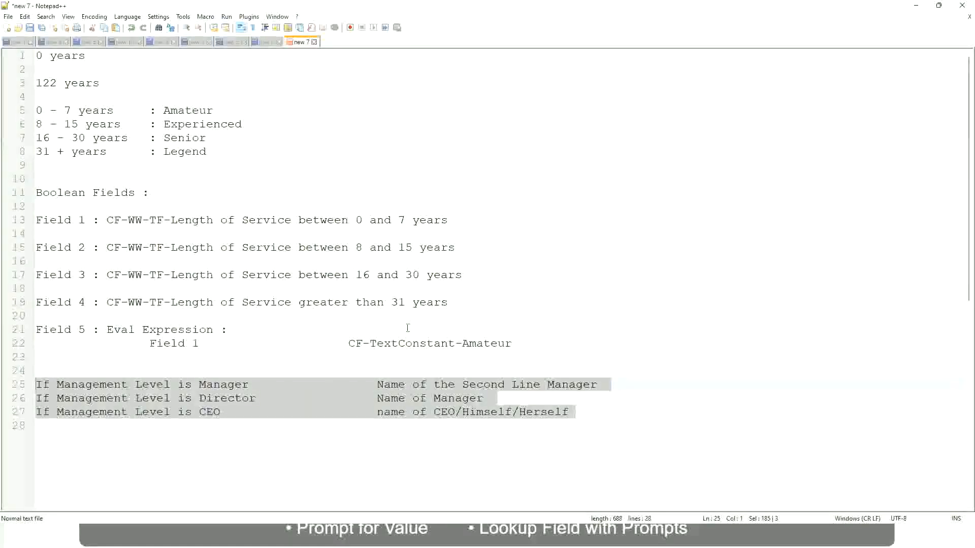
# Step: Examine the Manager rule's outcome, "Name of the Second Line Manager", against its condition
pyautogui.click(412, 384)
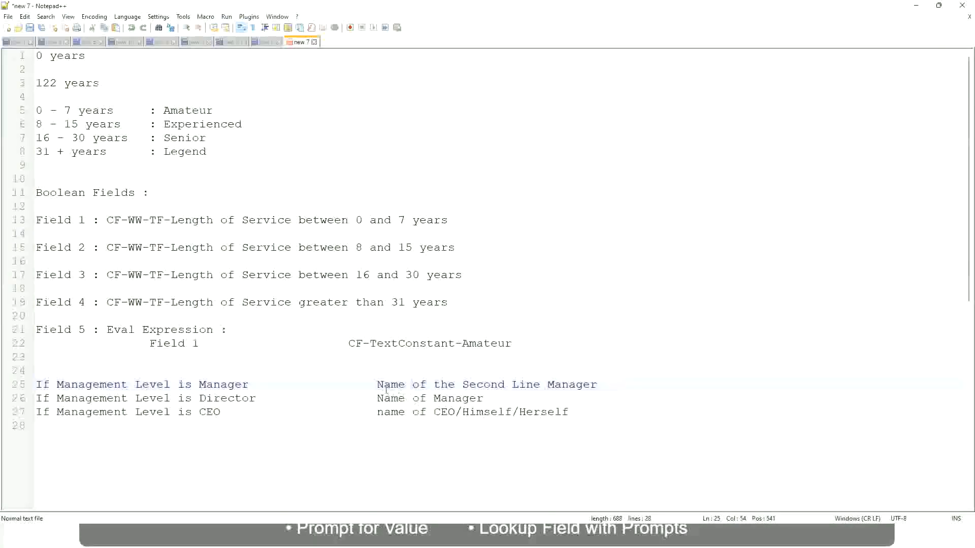
pyautogui.moveTo(377, 384); pyautogui.dragTo(598, 384)
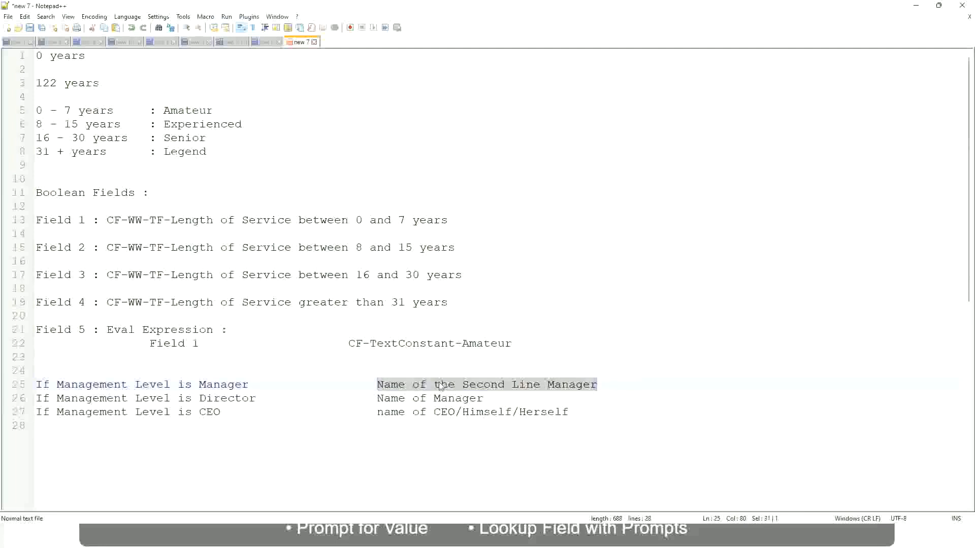
pyautogui.click(456, 390)
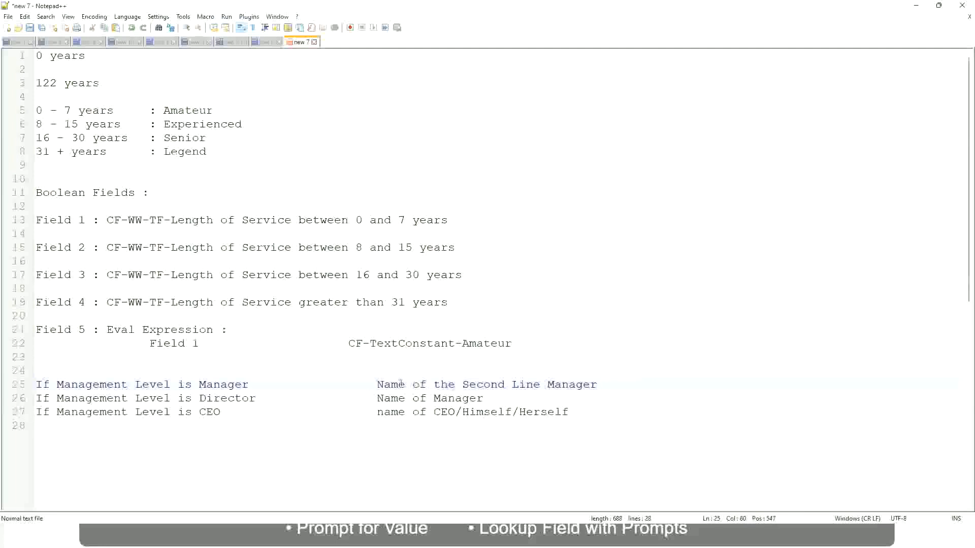
pyautogui.moveTo(377, 385); pyautogui.dragTo(599, 383)
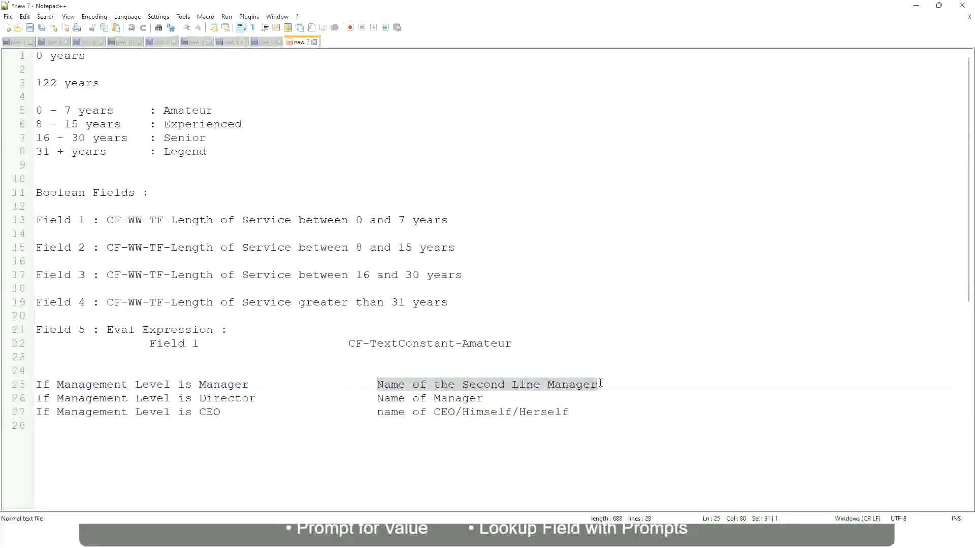
pyautogui.click(500, 387)
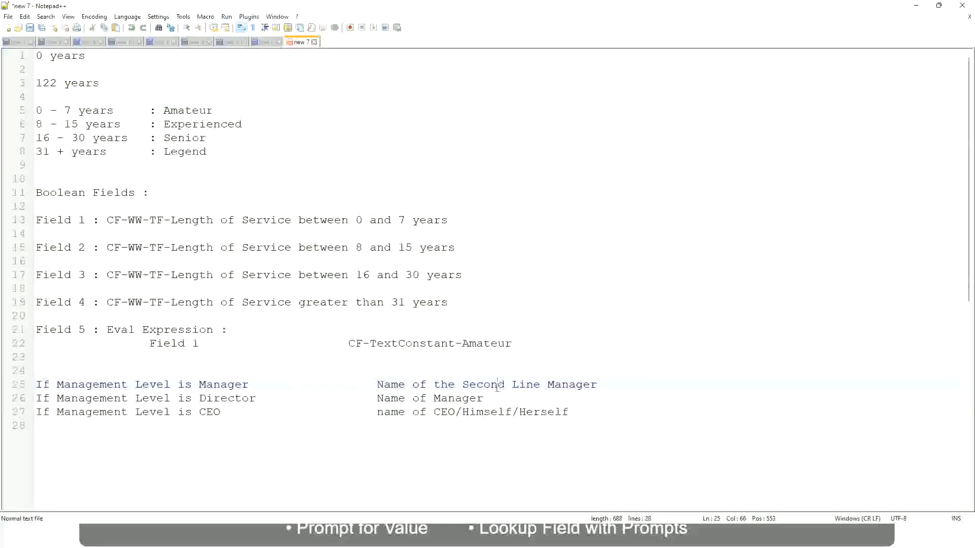
pyautogui.click(253, 384)
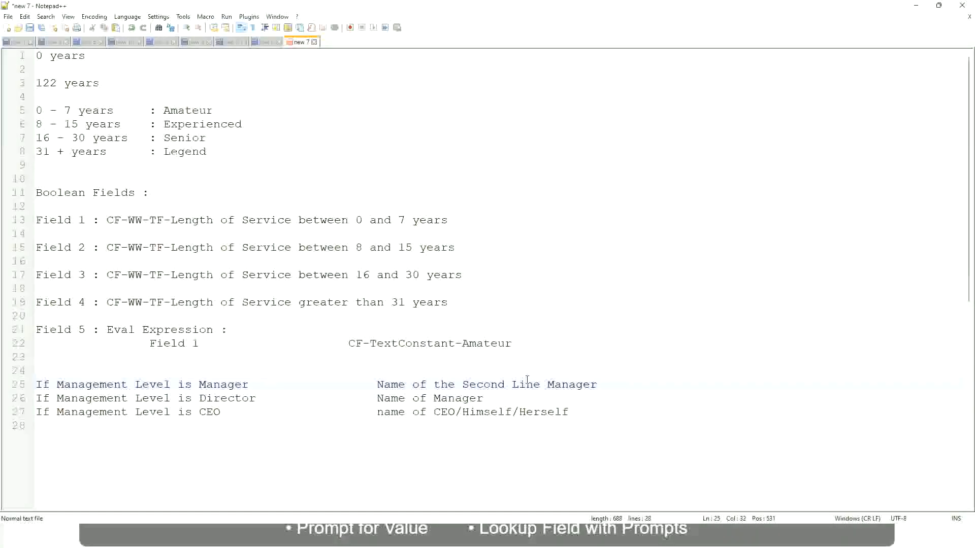
pyautogui.click(499, 384)
pyautogui.moveTo(536, 385); pyautogui.dragTo(542, 384)
pyautogui.click(613, 382)
pyautogui.click(575, 384)
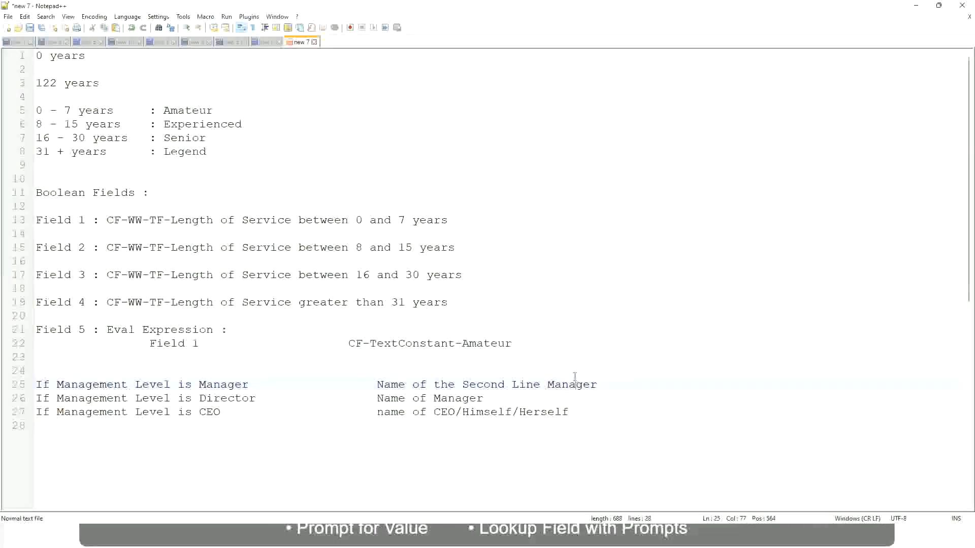
# Step: Compare the experience band labels from Amateur to Legend with the outcomes of the management level rules
pyautogui.doubleClick(186, 111)
pyautogui.doubleClick(187, 124)
pyautogui.doubleClick(186, 139)
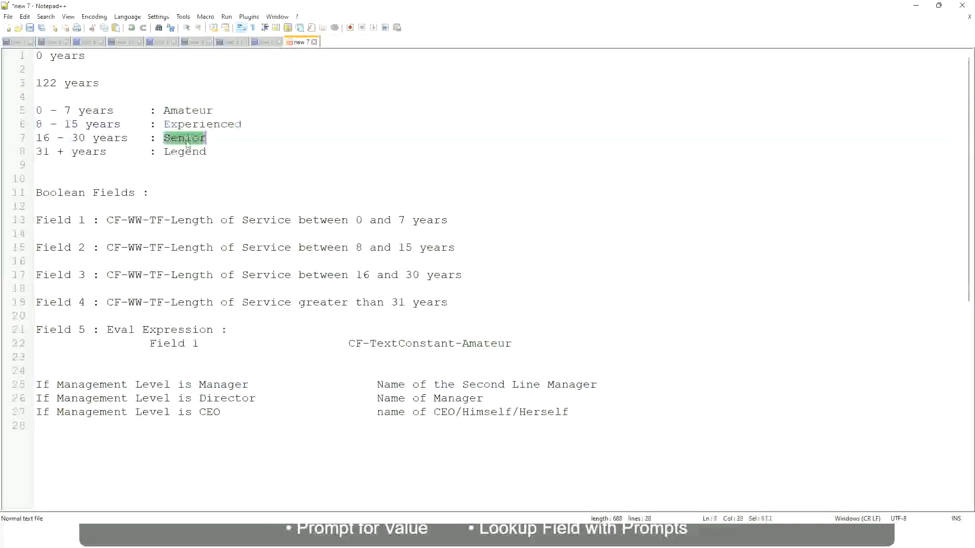
pyautogui.click(185, 151)
pyautogui.click(223, 145)
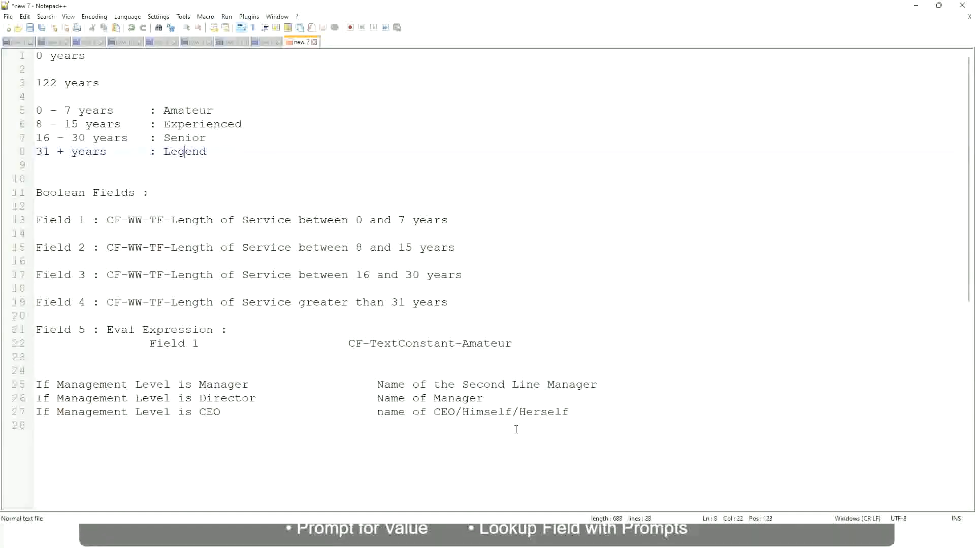
pyautogui.click(498, 412)
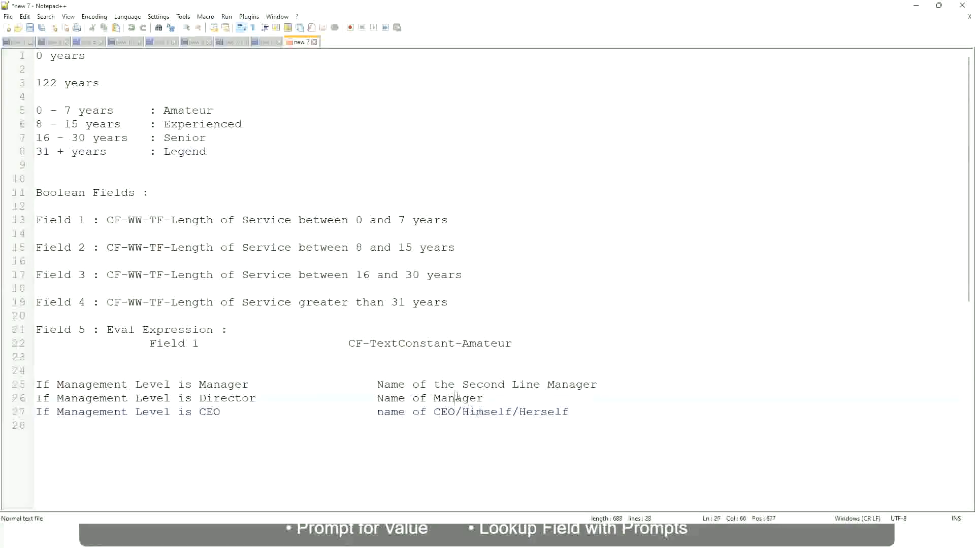
pyautogui.click(469, 384)
pyautogui.click(265, 402)
# Step: Switch to Workday and close the save confirmation of the Lookup Range Band calculated field
pyautogui.hotkey('alt', 'Tab')
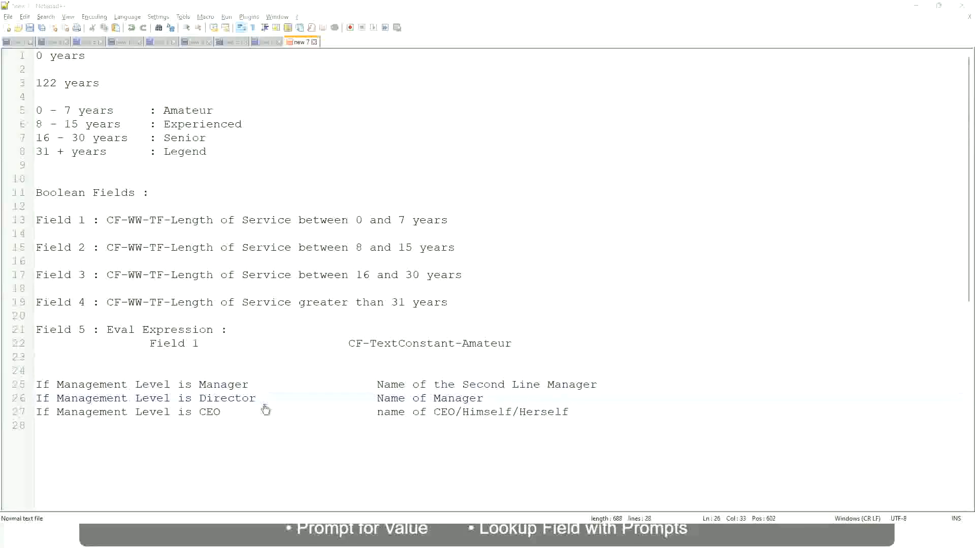
pyautogui.scroll(-4, 220, 316)
pyautogui.scroll(4, 379, 197)
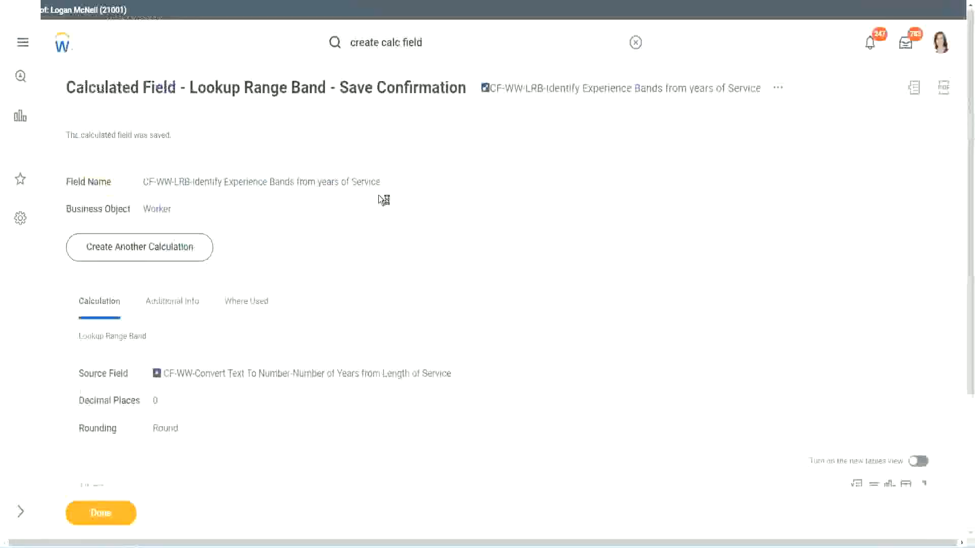
pyautogui.rightClick(572, 90)
pyautogui.click(604, 152)
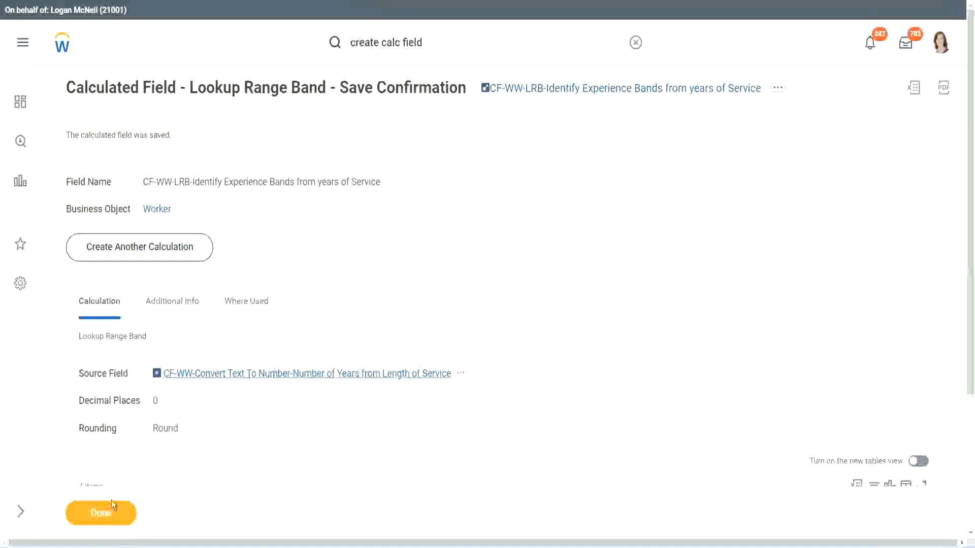
pyautogui.click(101, 513)
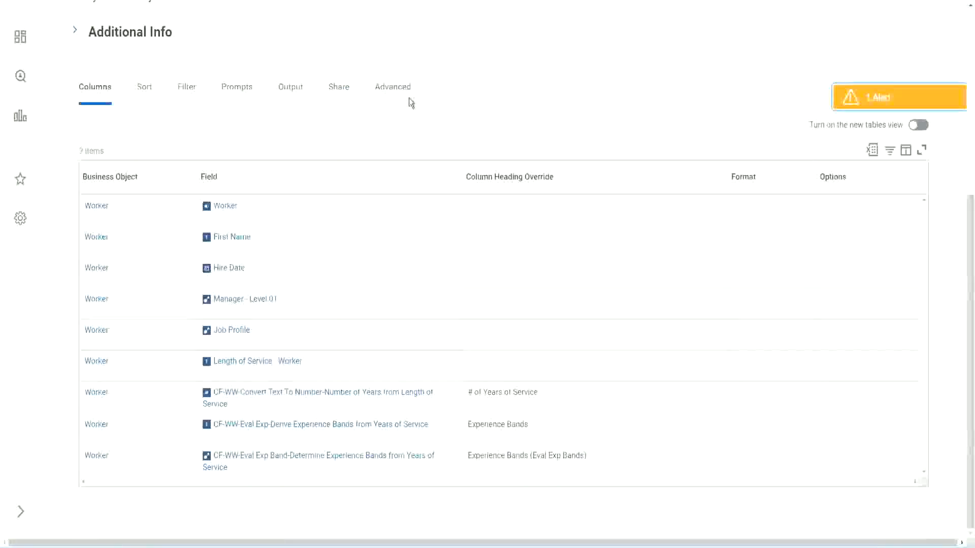
# Step: Open the WW Employee Details custom report for editing
pyautogui.scroll(6, 422, 127)
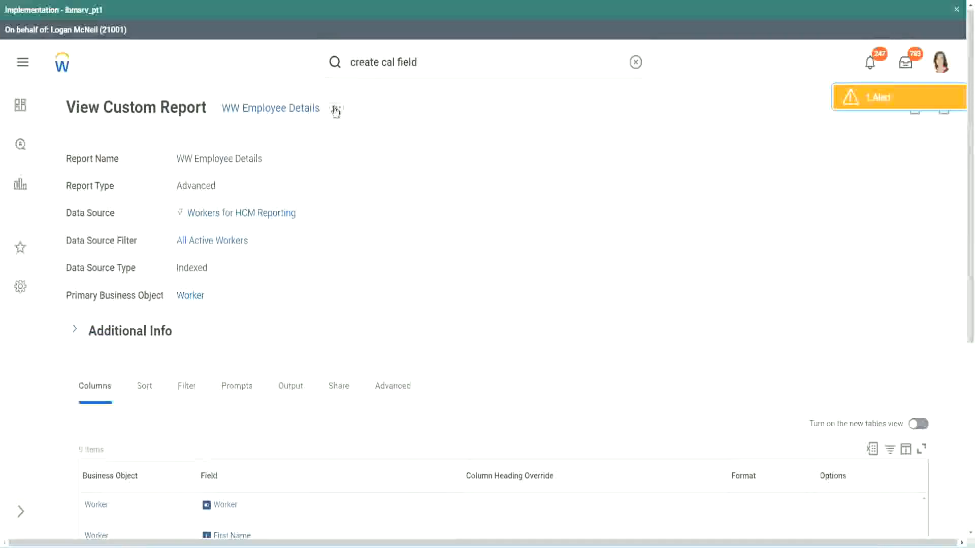
pyautogui.click(336, 109)
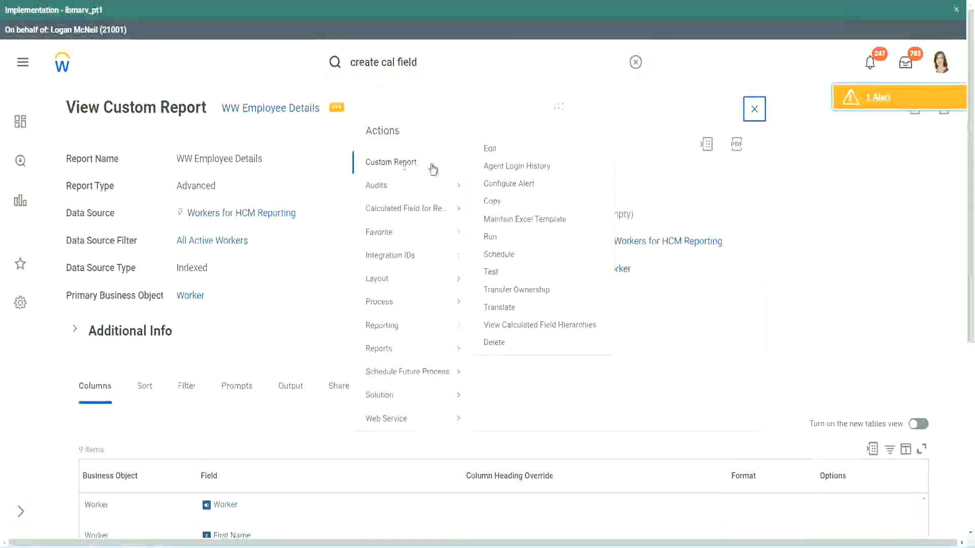
pyautogui.click(496, 150)
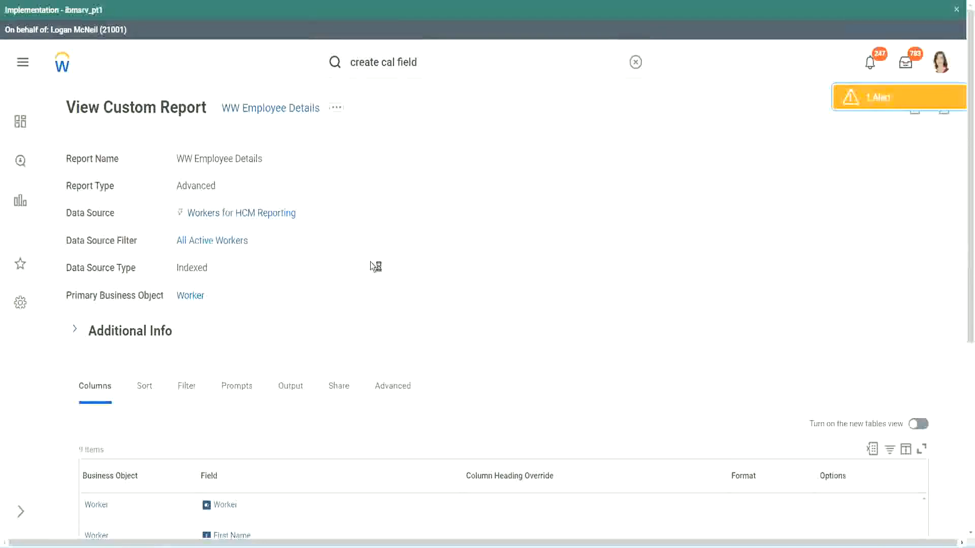
pyautogui.scroll(-5, 371, 263)
pyautogui.scroll(-2, 371, 264)
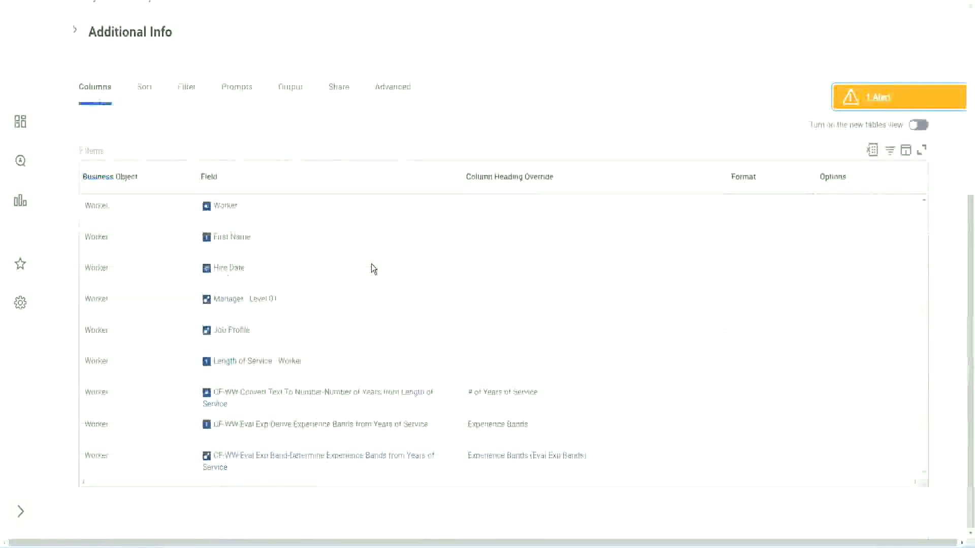
pyautogui.scroll(-8, 364, 279)
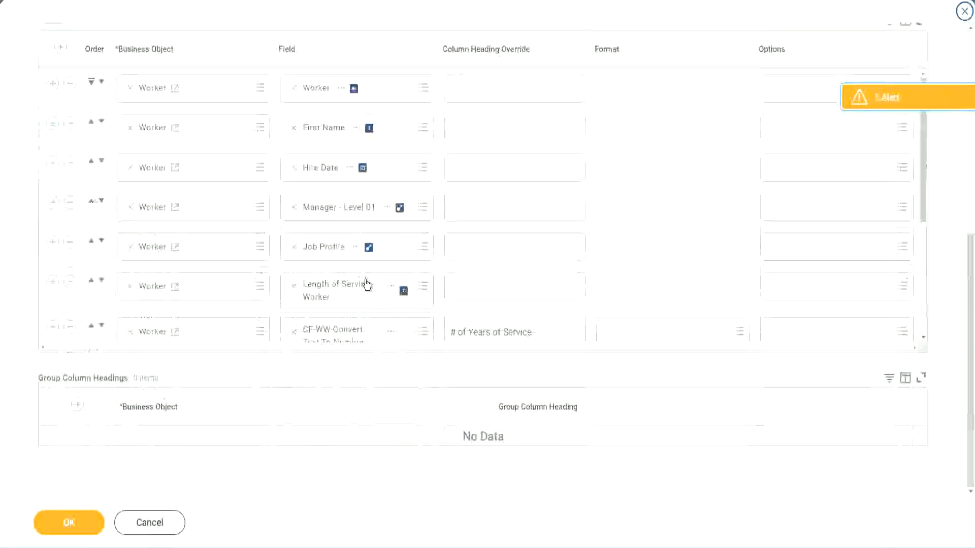
pyautogui.scroll(-5, 123, 340)
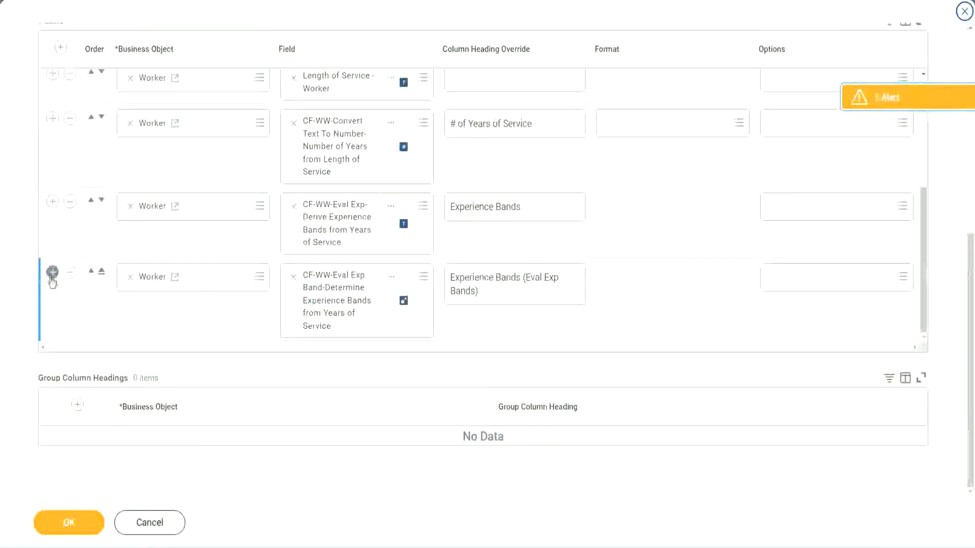
# Step: Add a Worker column at the end of the report with the field CF-WW-LRB-Identify Experience Bands from years of Service
pyautogui.click(53, 273)
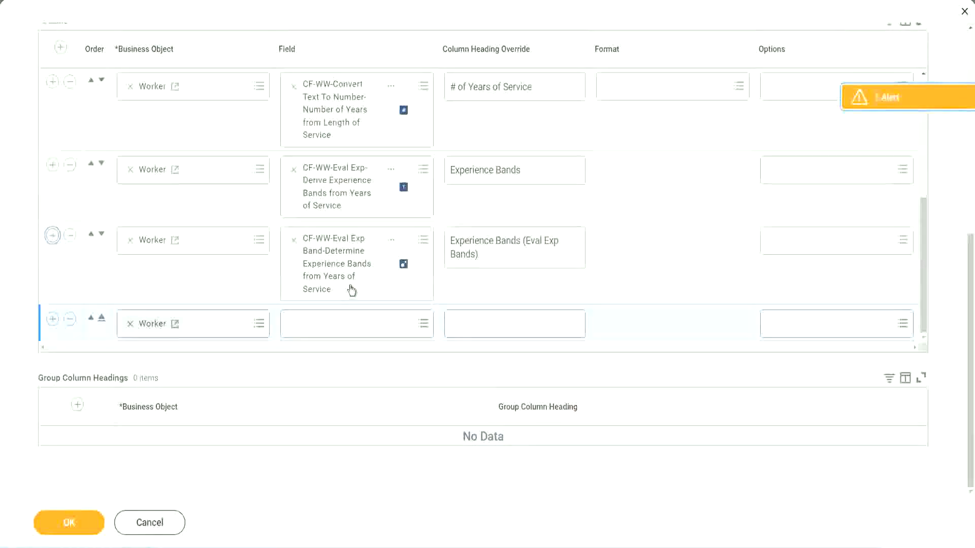
pyautogui.click(331, 324)
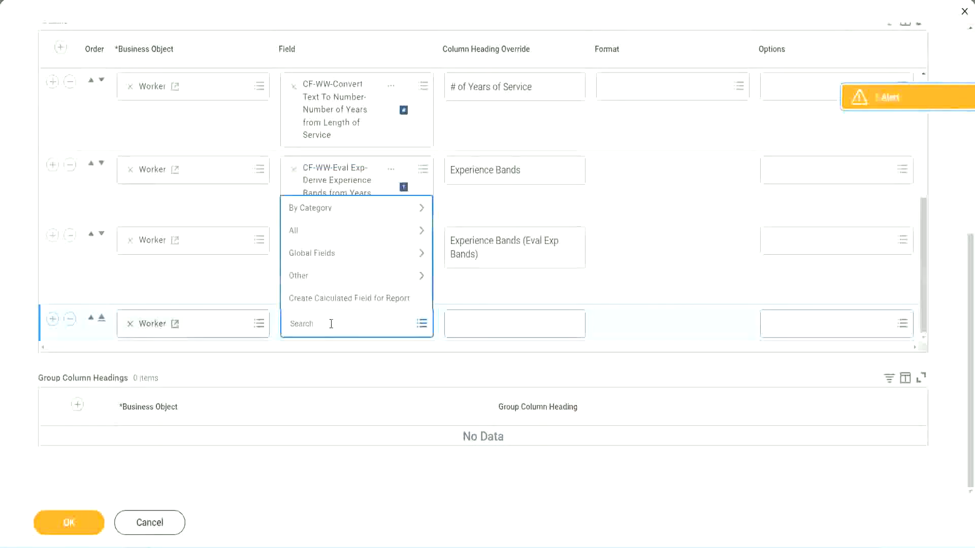
pyautogui.hotkey('ctrl', 'v')
pyautogui.press('Return')
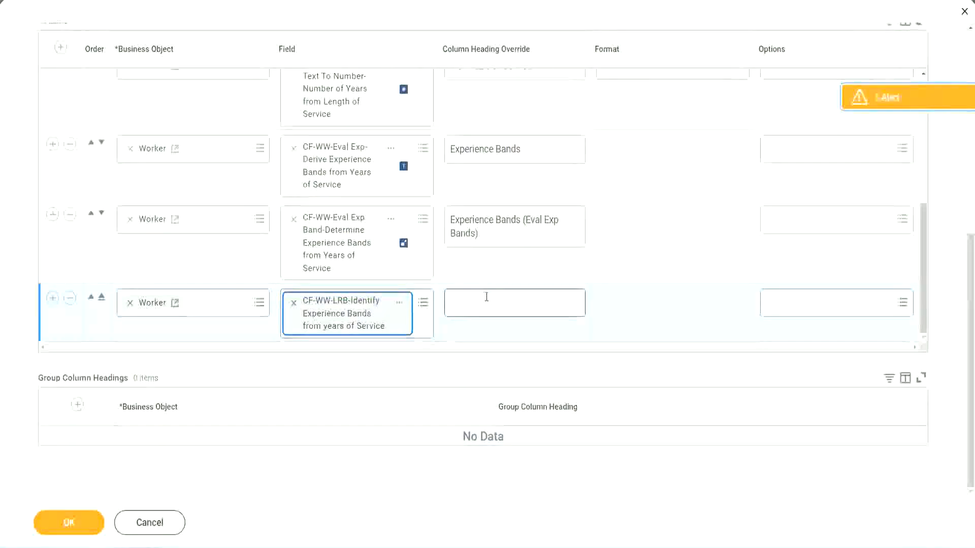
# Step: Set the new lookup range band column's heading override to "Experience Bands (LRB)"
pyautogui.click(486, 297)
pyautogui.write('Ex')
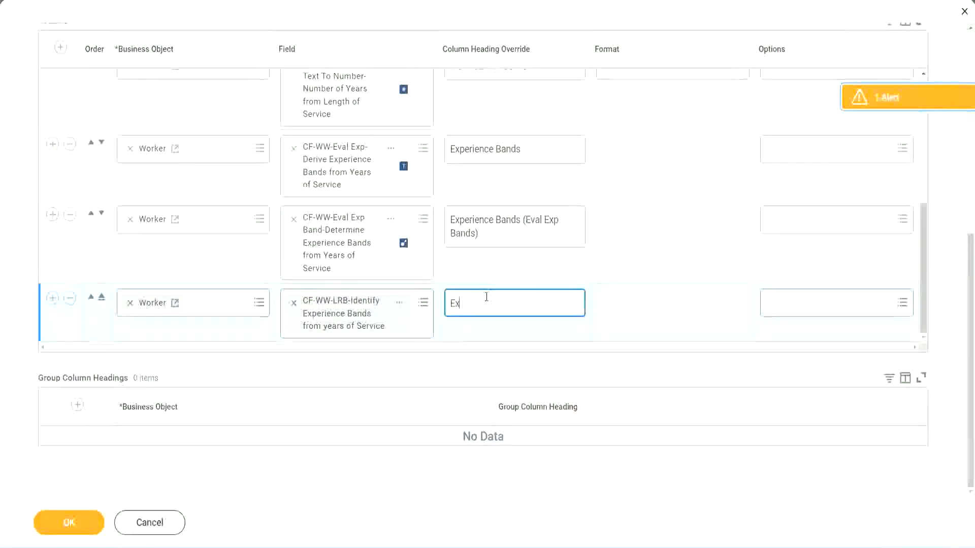
pyautogui.write('perneric')
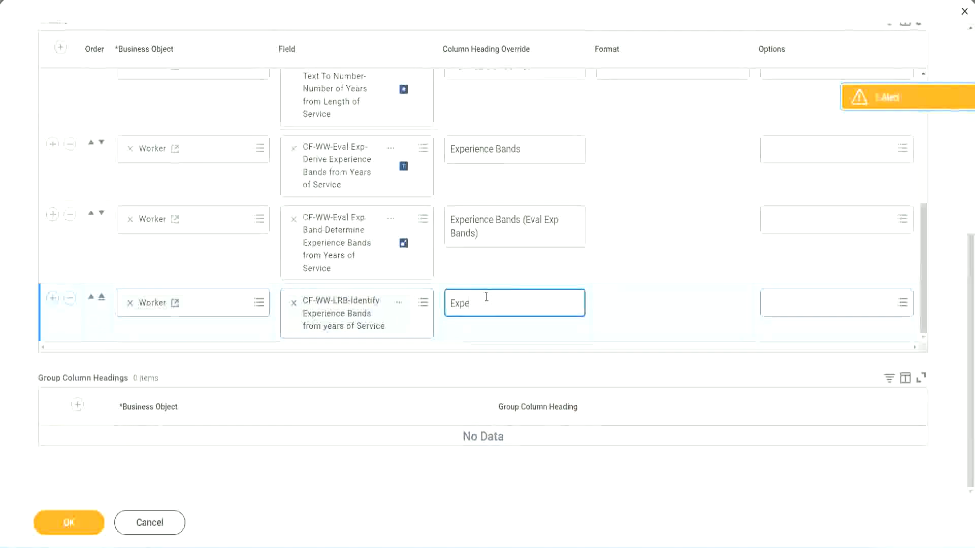
pyautogui.press('BackSpace')
pyautogui.press('BackSpace')
pyautogui.press('BackSpace')
pyautogui.press('BackSpace')
pyautogui.press('BackSpace')
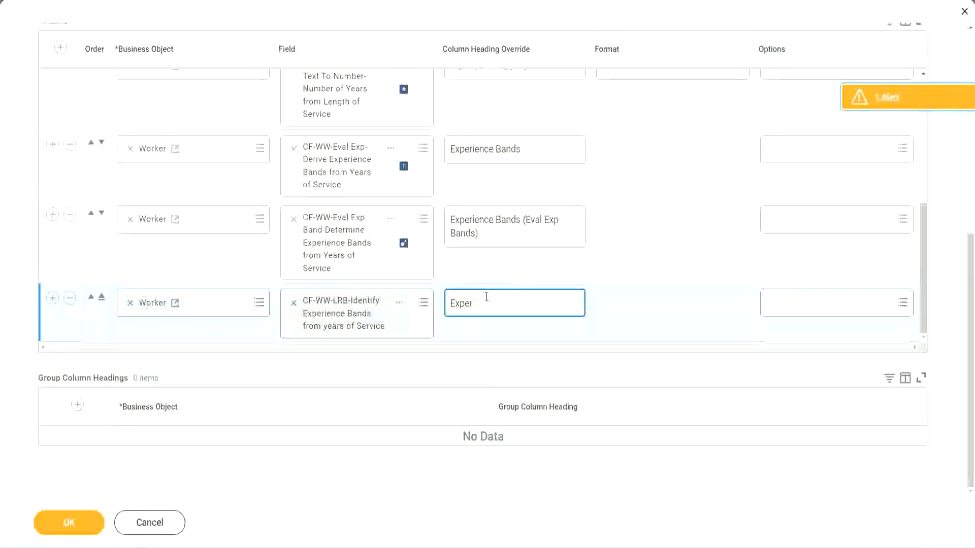
pyautogui.write('ience Bands (LRB)')
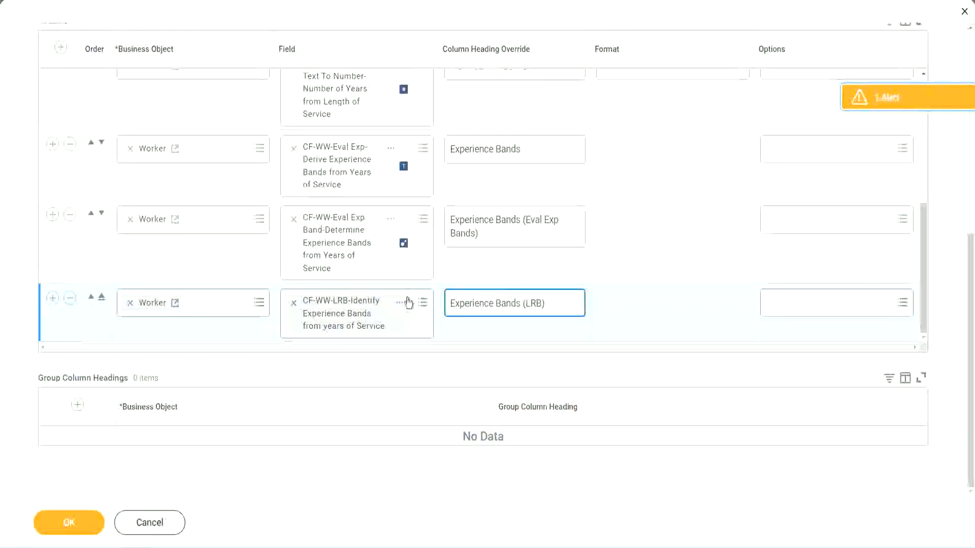
# Step: Save the report definition and run WW Employee Details with the worker type, employee type and contingent worker type prompts left blank
pyautogui.click(85, 530)
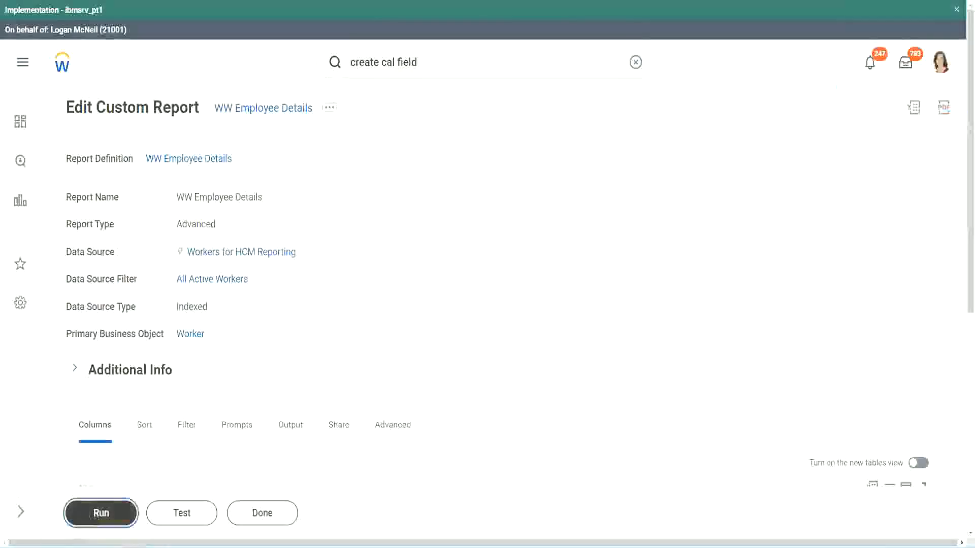
pyautogui.click(98, 514)
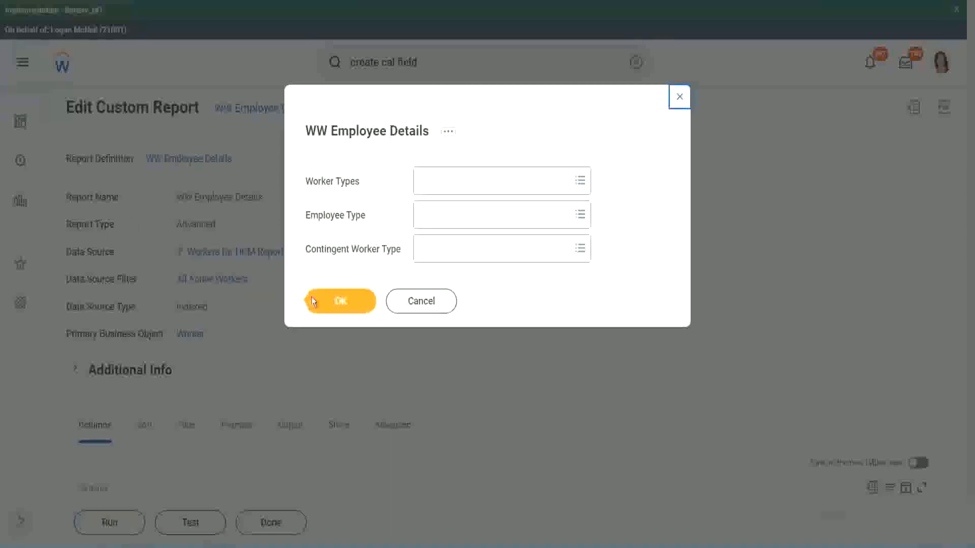
pyautogui.click(346, 303)
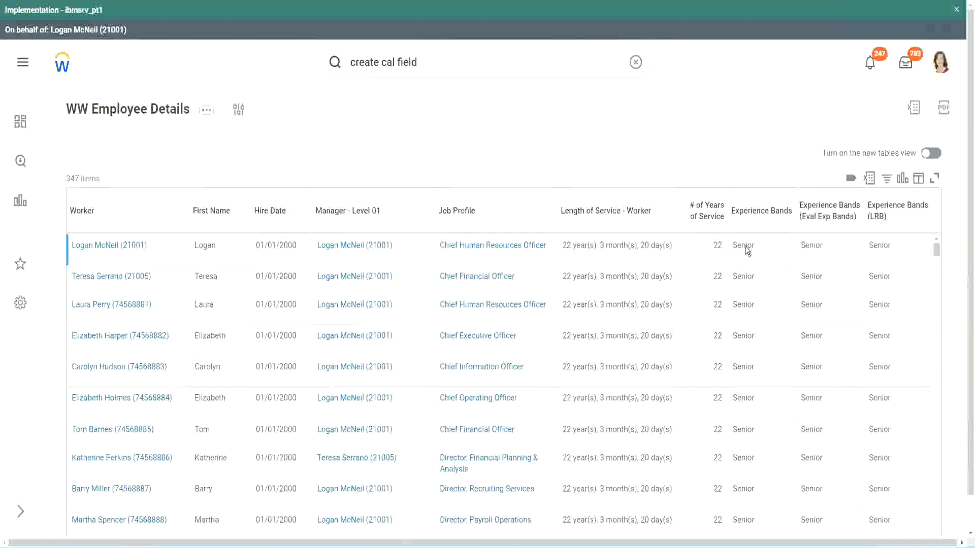
# Step: Compare the Experience Bands, Experience Bands (Eval Exp Bands) and Experience Bands (LRB) values across the workers in the report output
pyautogui.doubleClick(746, 246)
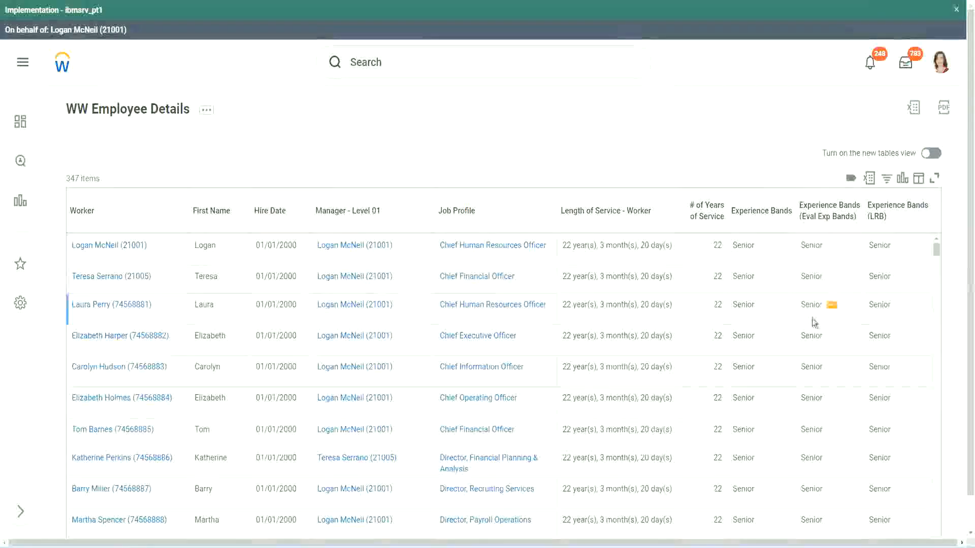
pyautogui.scroll(-10, 812, 319)
pyautogui.scroll(-5, 807, 344)
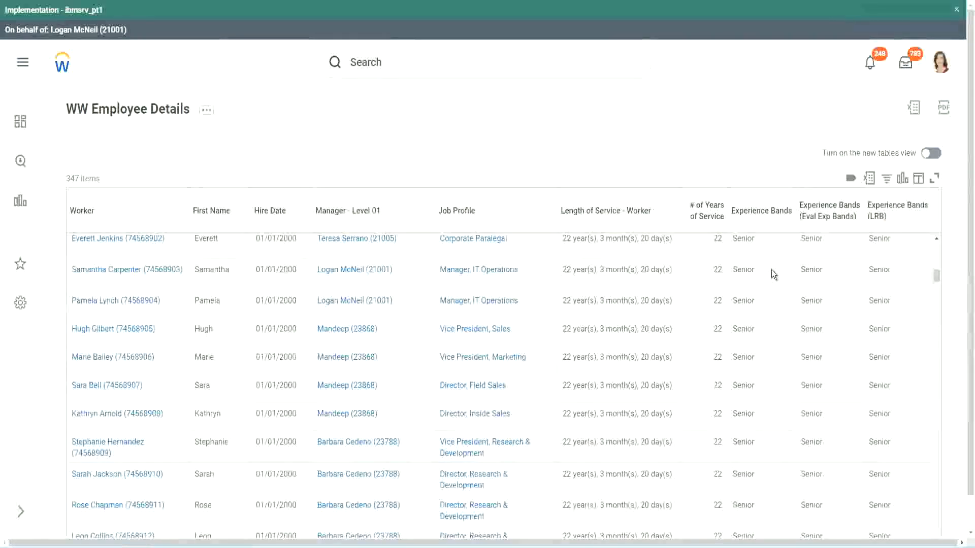
pyautogui.scroll(-3, 764, 414)
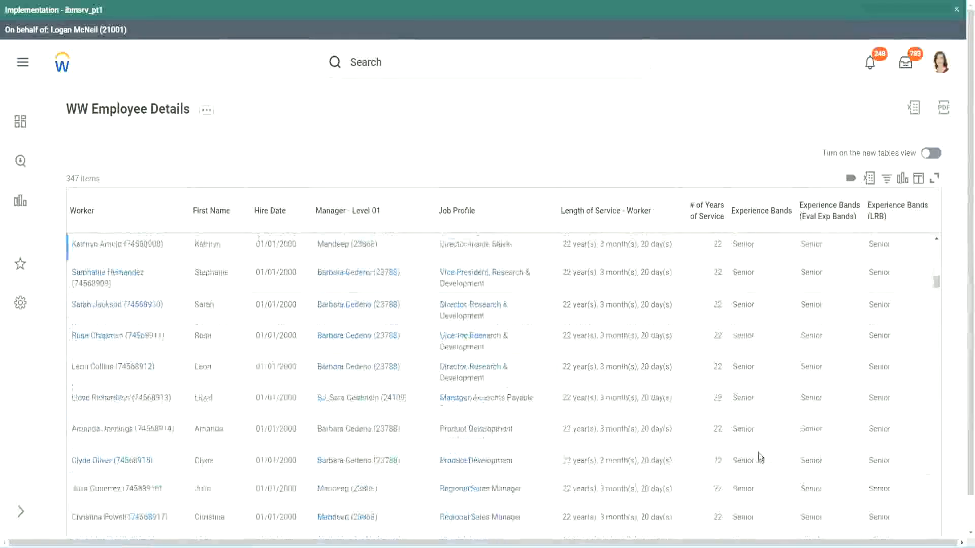
pyautogui.scroll(-1, 763, 360)
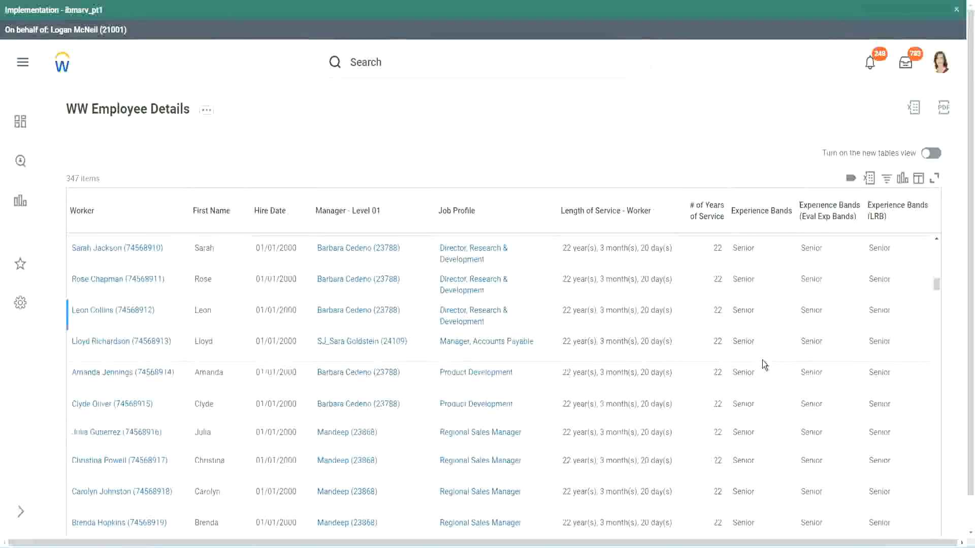